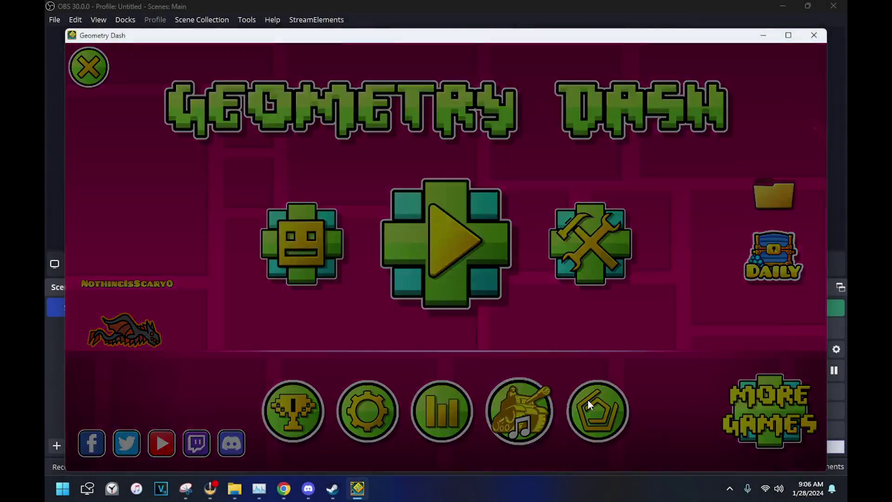
Step: View the installed Geode mods in the game and return to the main menu
left_click(588, 405)
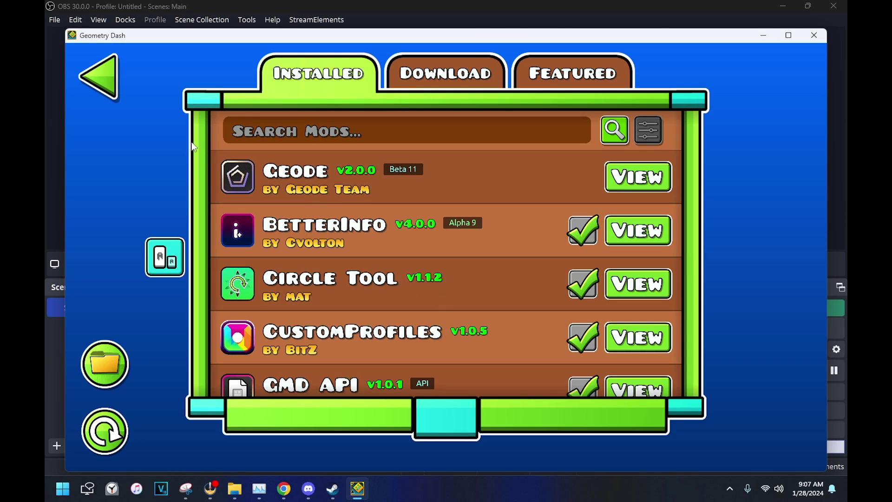
left_click(102, 93)
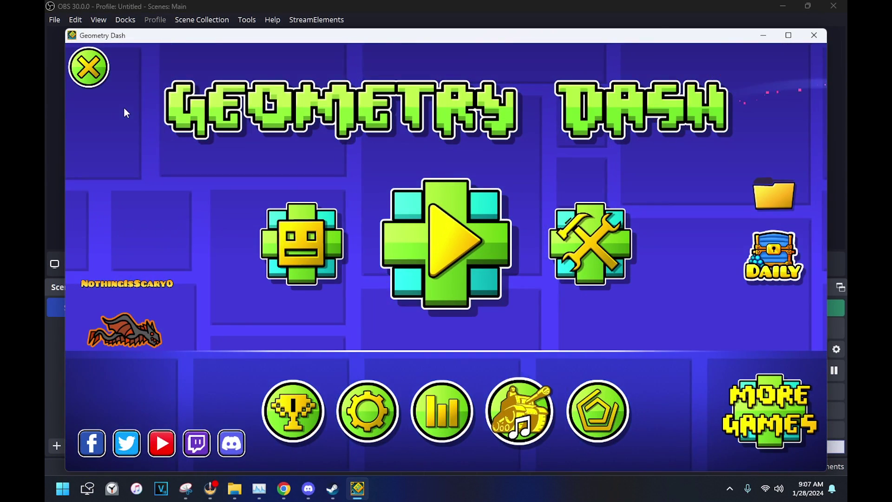
Step: Switch to Chrome, go back to the Geode home page and open its Install page at the platform downloads
key("alt+Tab")
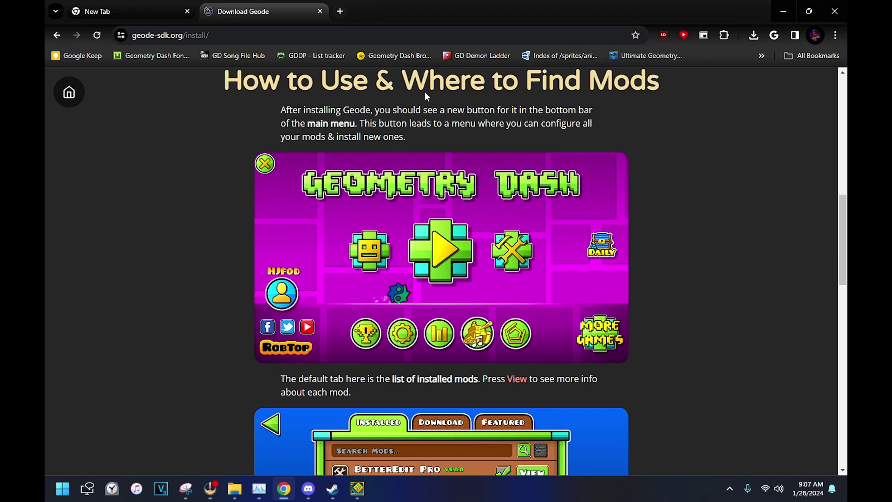
scroll(427, 96, "down", 3)
scroll(482, 194, "up", 15)
key("alt+Left")
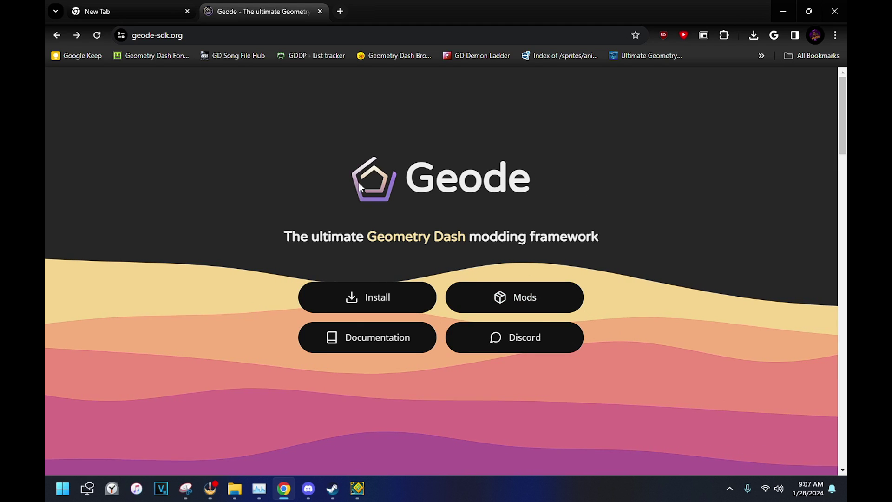
left_click(369, 292)
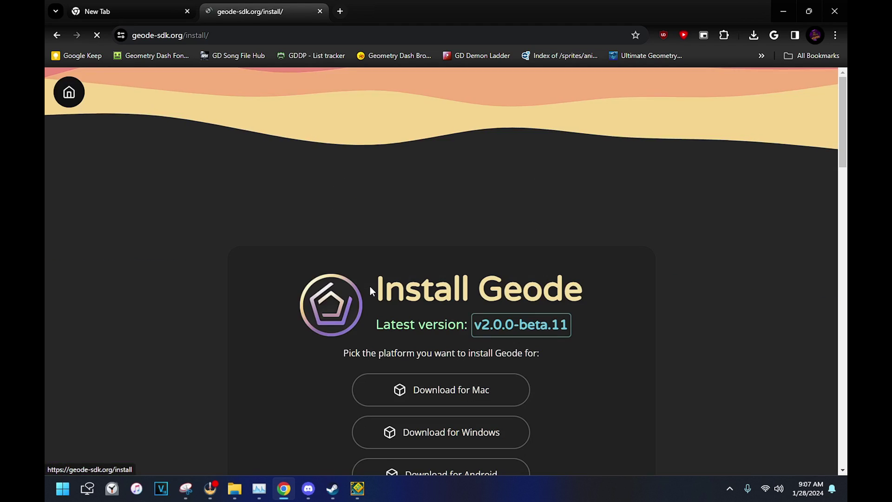
scroll(370, 291, "down", 2)
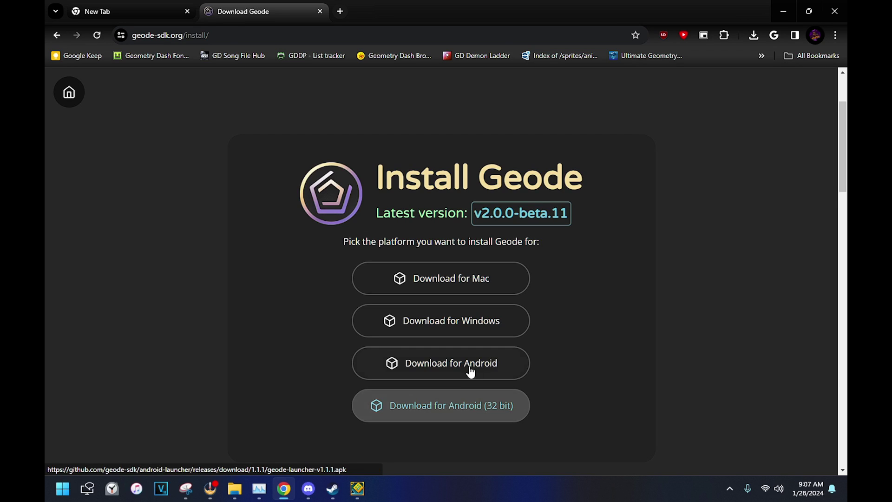
Step: Download the Geode v2.0.0-beta.11 installer for Windows and allow the blocked suspicious file
left_click(448, 325)
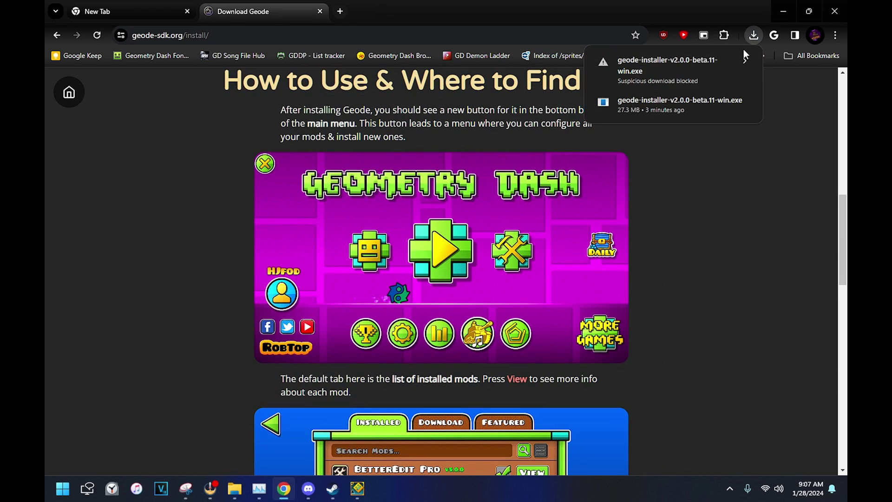
left_click(746, 60)
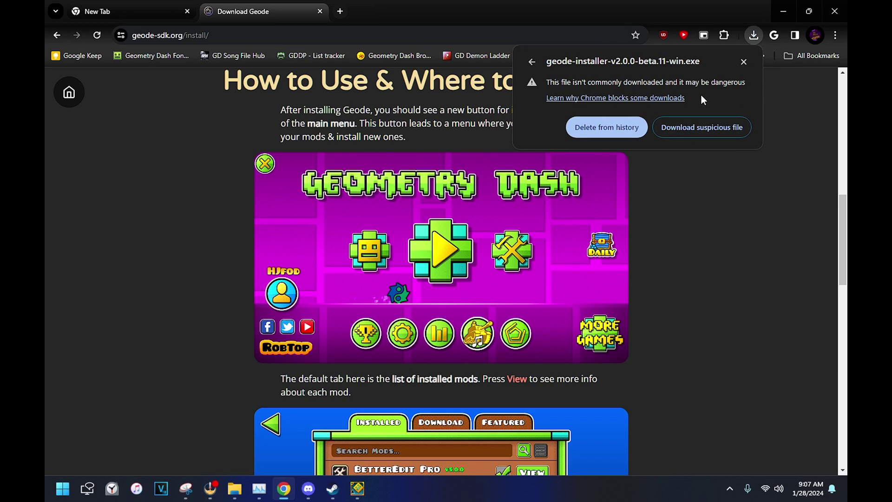
left_click(711, 127)
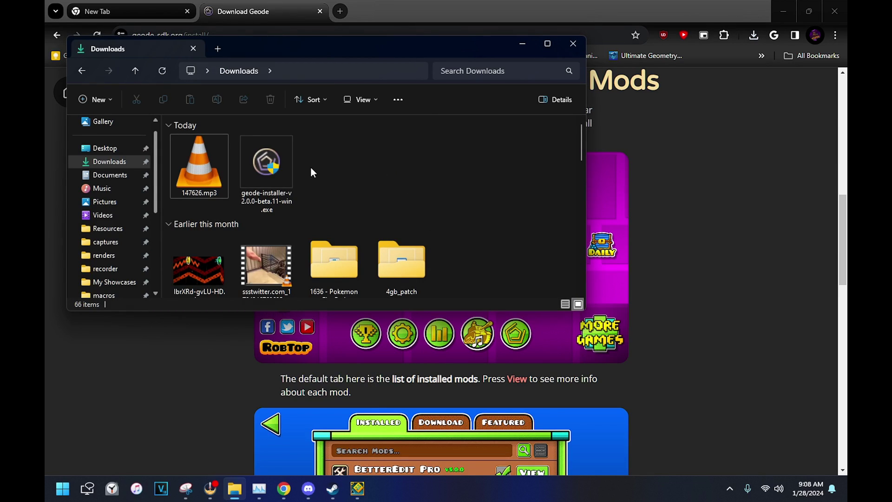
Step: Run geode-installer-v2.0.0-beta.11-win.exe from the Downloads folder despite the SmartScreen block and accept the installer language
double_click(281, 161)
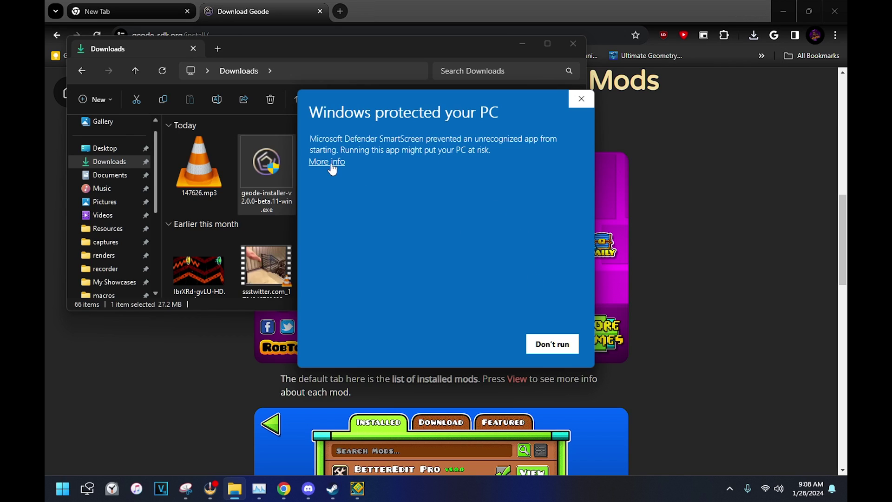
left_click(327, 162)
left_click(463, 344)
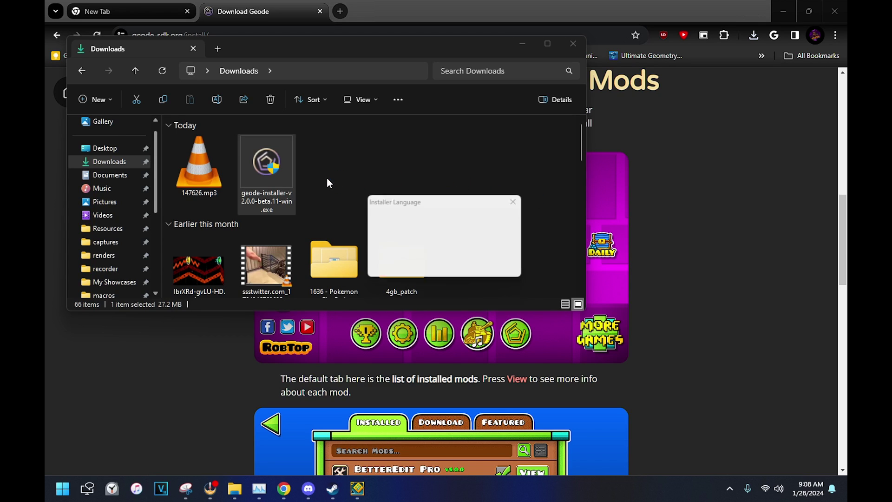
left_click(462, 269)
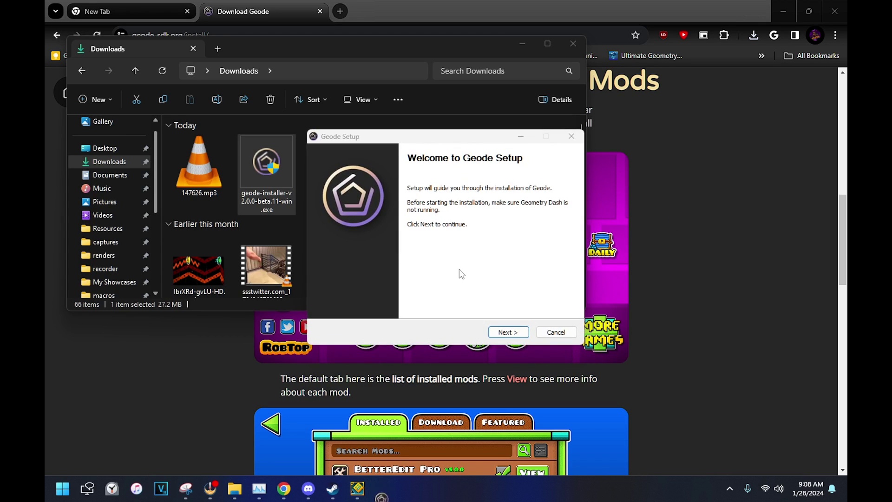
Step: Go through Geode Setup to the install location, accepting the license and default components, and quit without installing
left_click(512, 329)
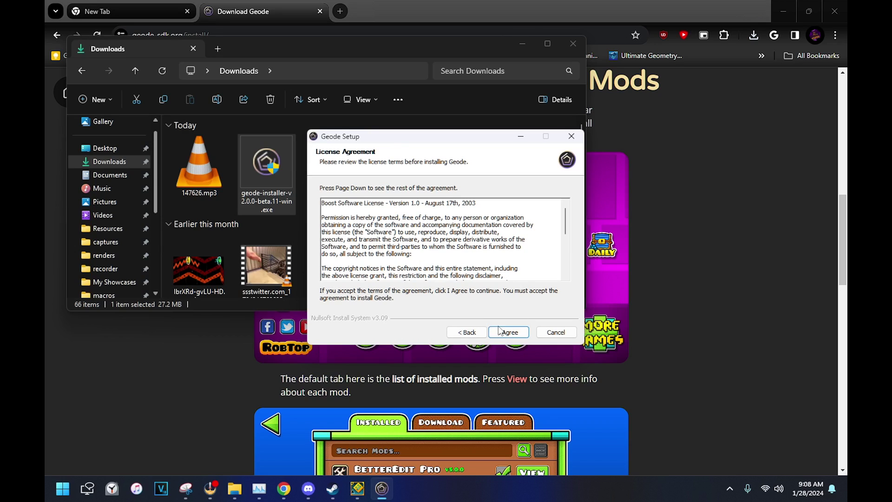
left_click(500, 331)
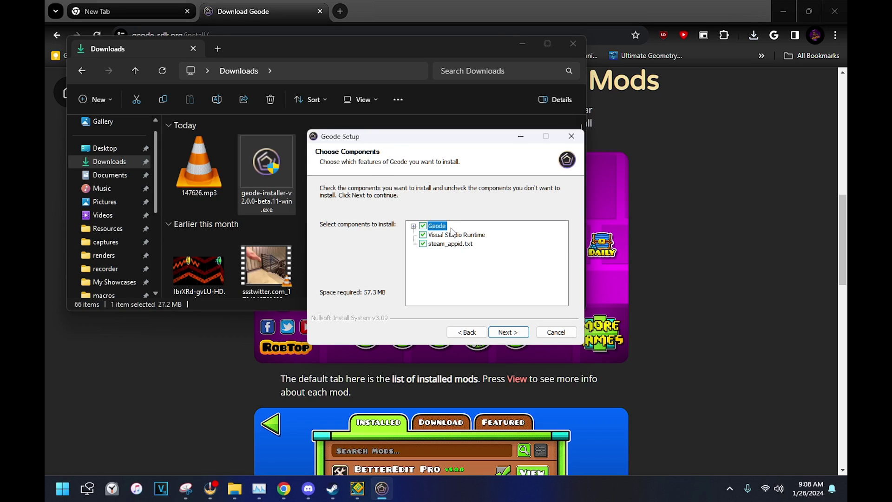
left_click(508, 332)
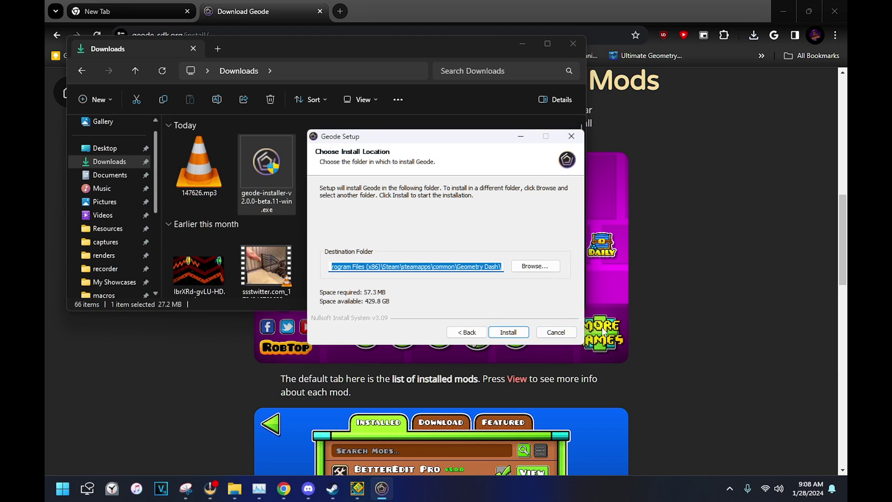
left_click(565, 332)
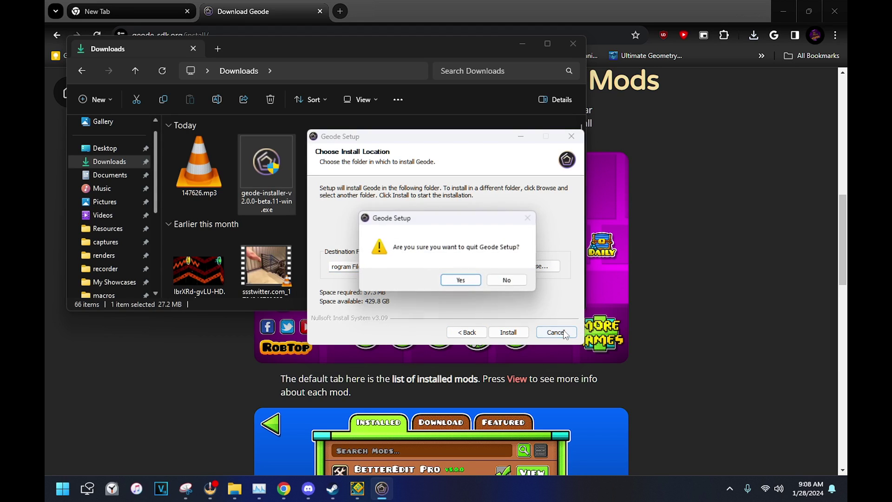
left_click(472, 285)
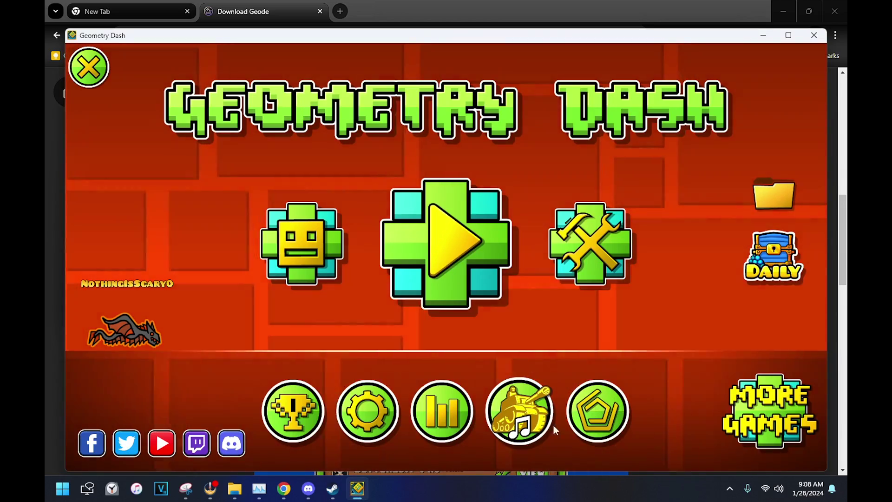
Step: Open the Geode mod menu in Geometry Dash and go back to the main menu
left_click(595, 412)
left_click(99, 88)
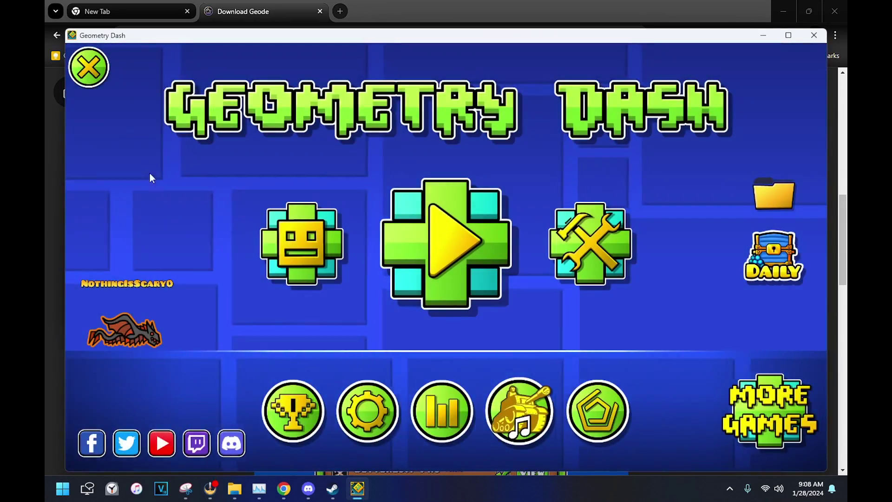
Step: Switch to Chrome and launch MegaHackInstaller from the pinned Mods group of apps
key("alt+Tab")
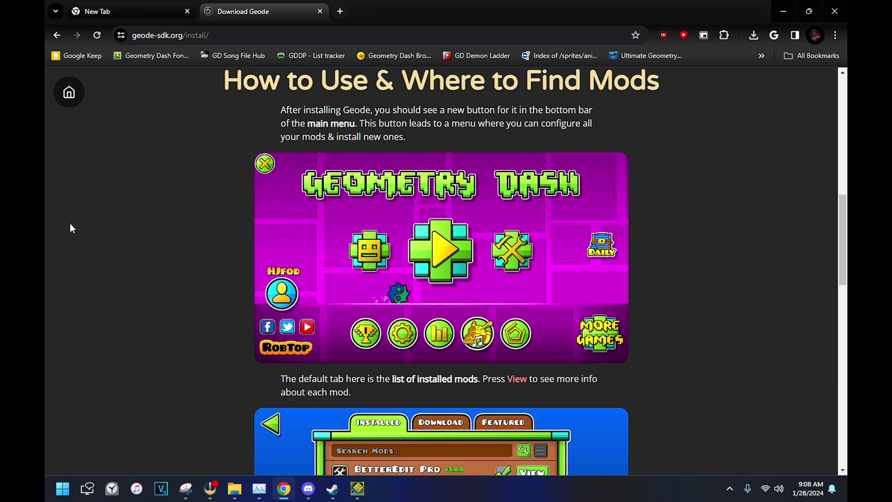
key("super")
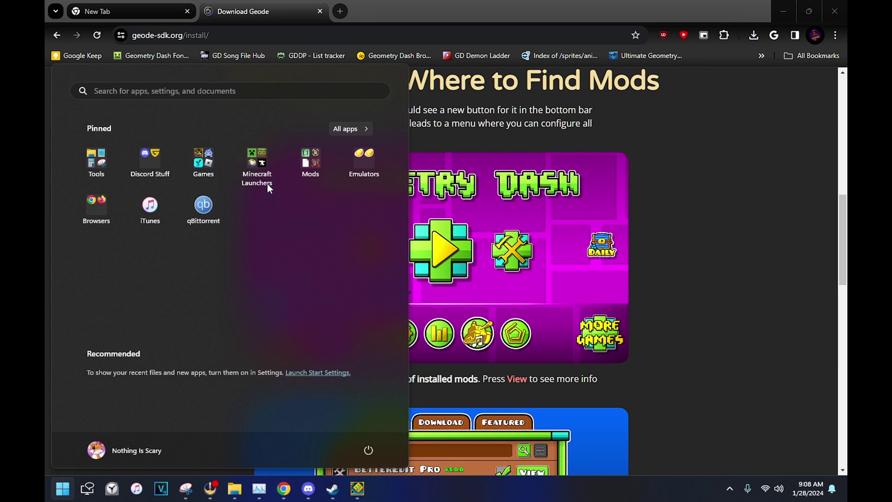
left_click(317, 160)
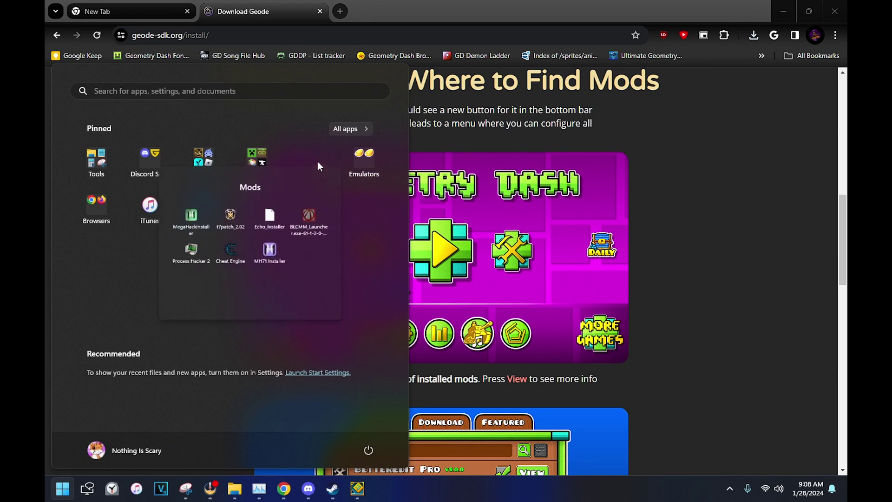
left_click(150, 237)
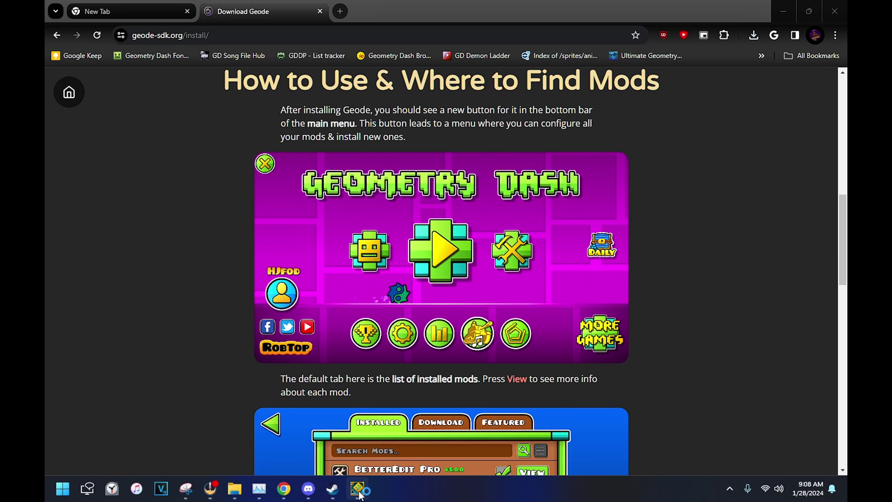
Step: Show and hide the Mega Hack overlay in Geometry Dash, and return to Chrome
key("Tab")
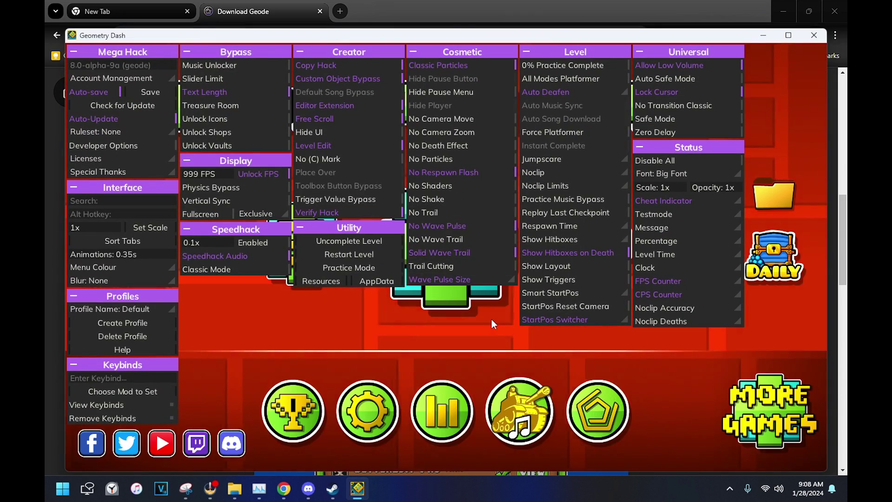
key("Tab")
left_click(528, 21)
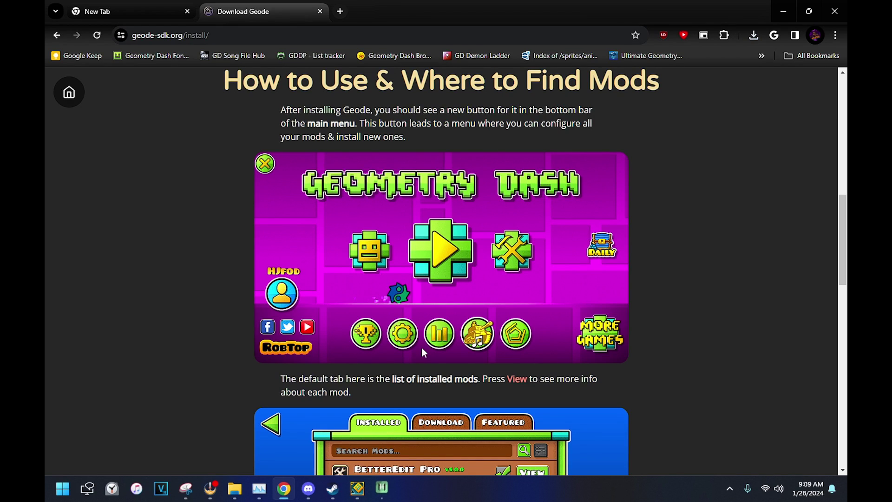
Step: Switch to the Mega Hack Installer and set the Mega Hack Pro version to v8.0 (Geode)
left_click(382, 490)
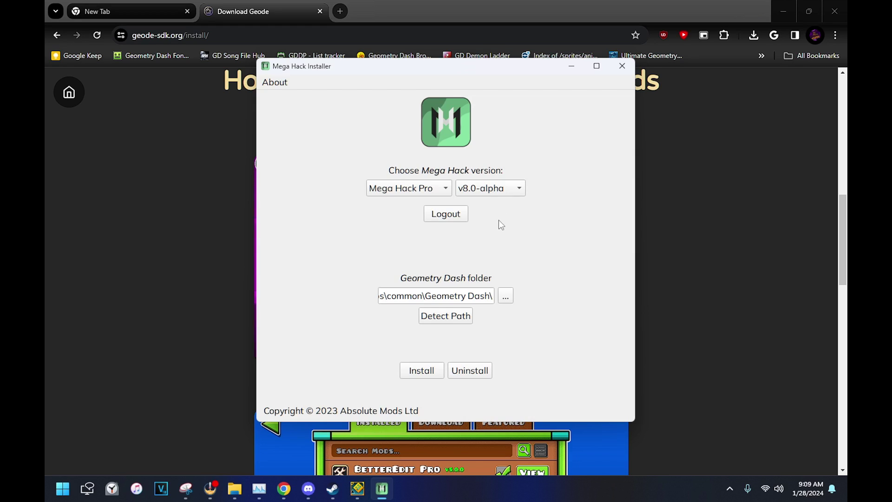
left_click(502, 192)
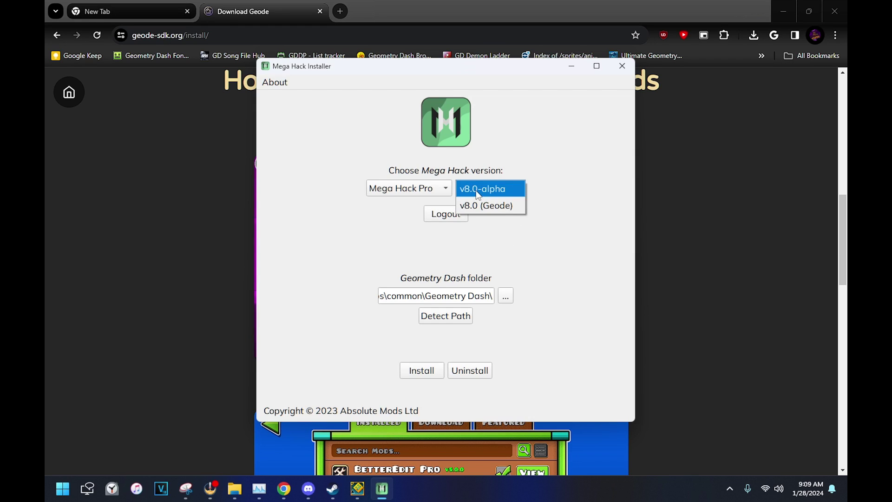
left_click(503, 144)
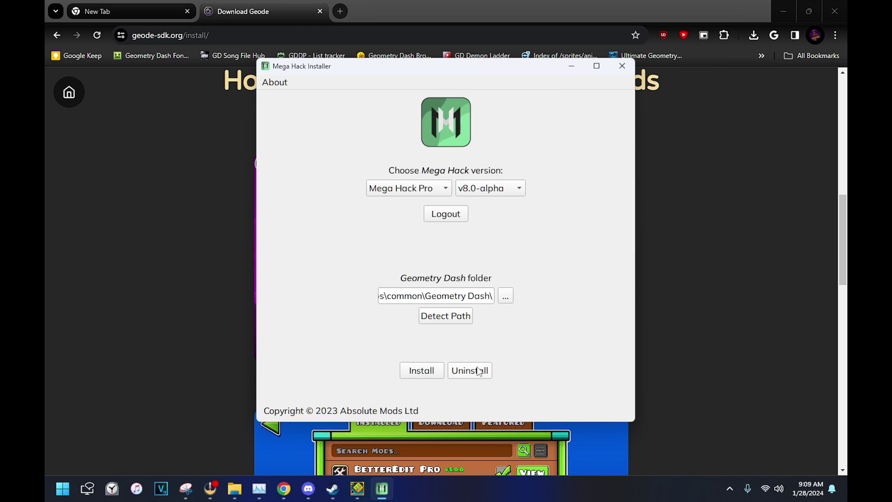
left_click(497, 195)
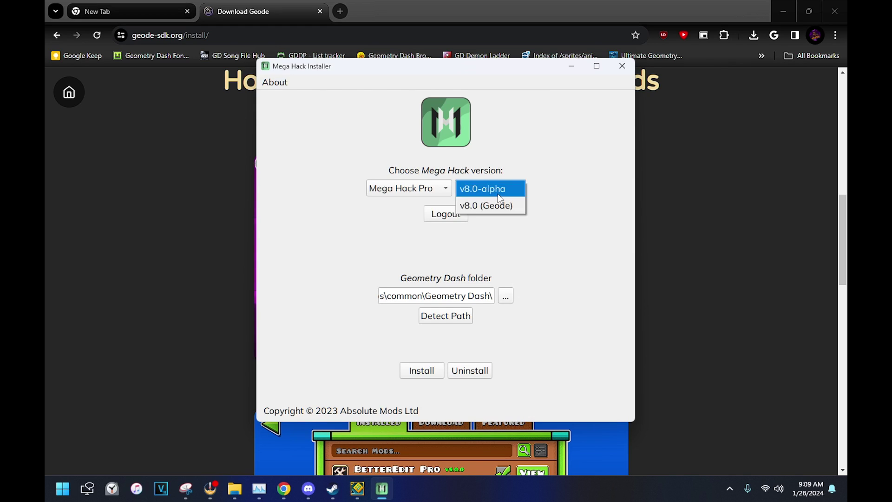
left_click(499, 204)
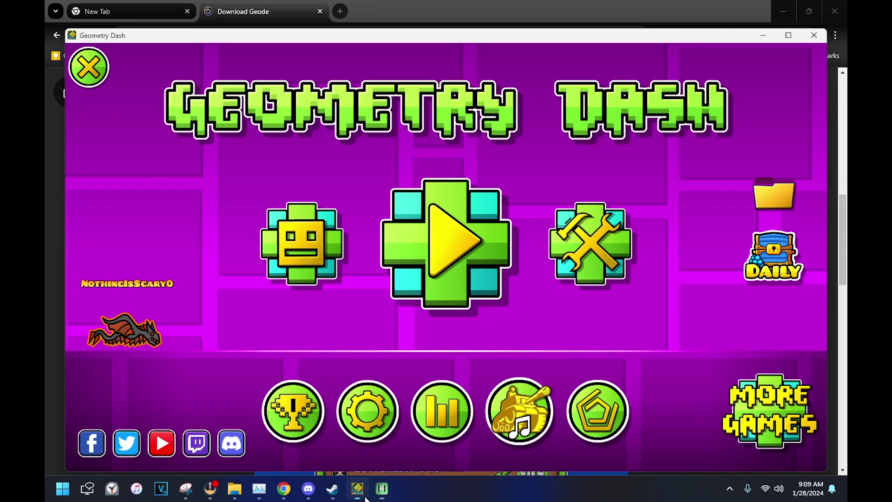
Step: Browse the downloadable Geode mods in Geometry Dash and return to the main menu
left_click(594, 414)
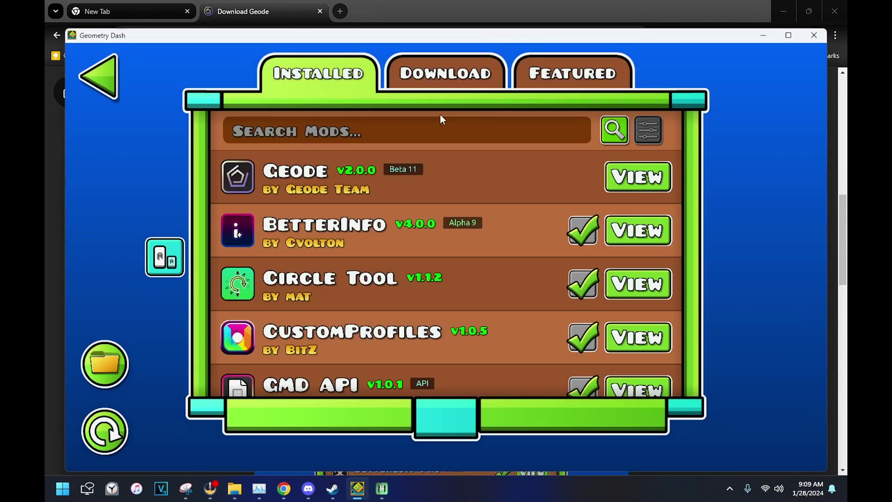
left_click(429, 87)
left_click_drag(472, 329, 458, 110)
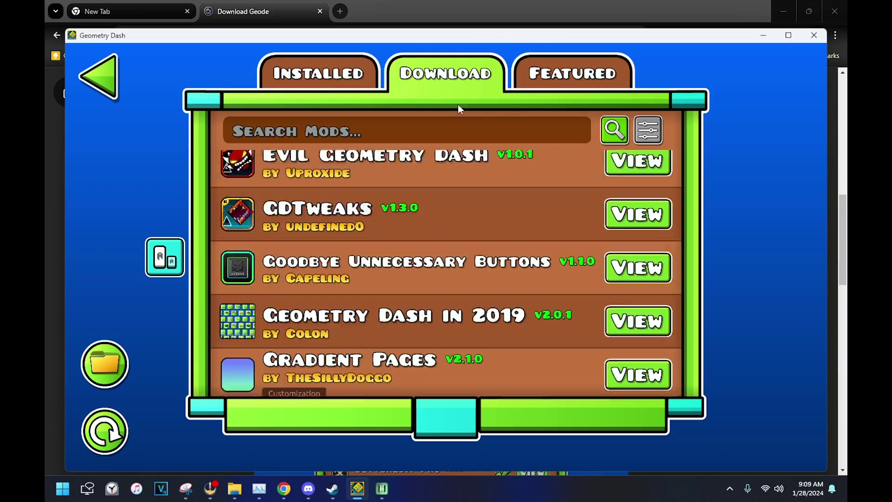
left_click_drag(467, 322, 345, 464)
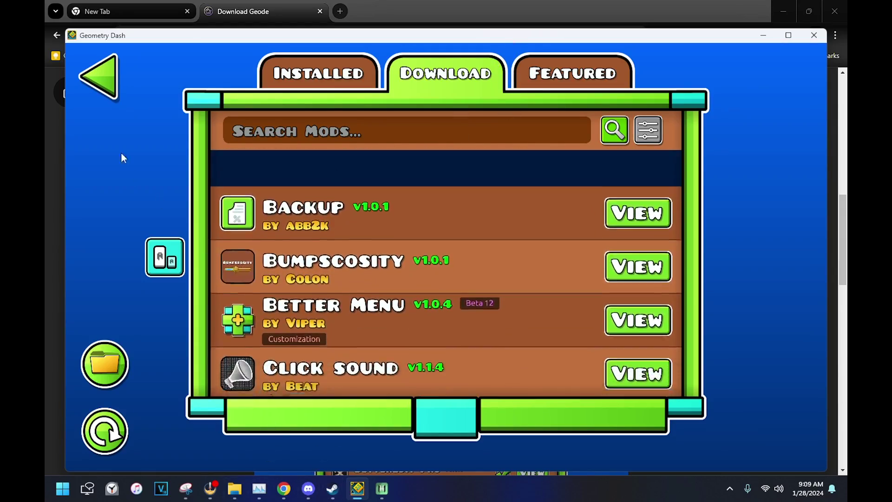
left_click(80, 83)
Step: Close the Mega Hack Installer without installing and display the Mega Hack overlay in Geometry Dash
left_click(382, 489)
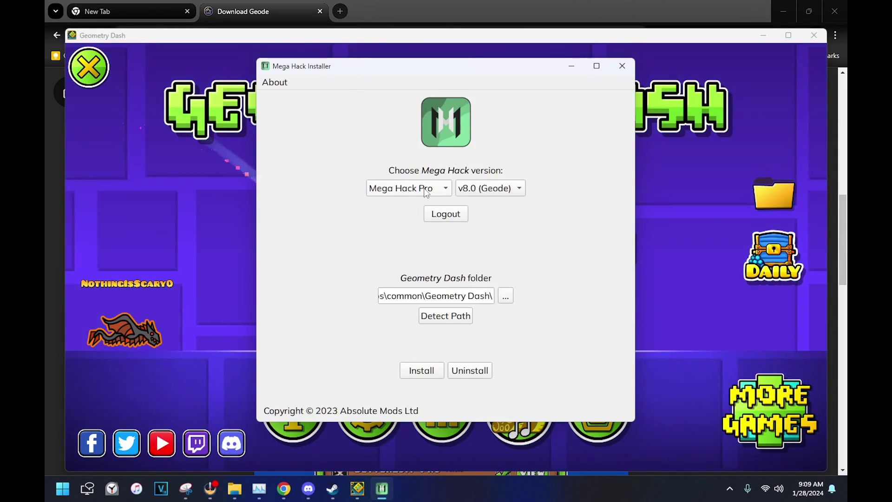
left_click(615, 69)
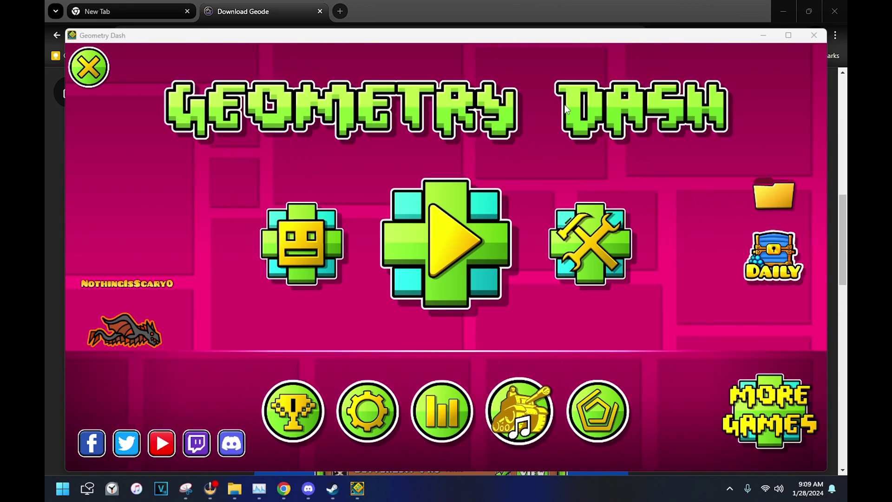
key("Tab")
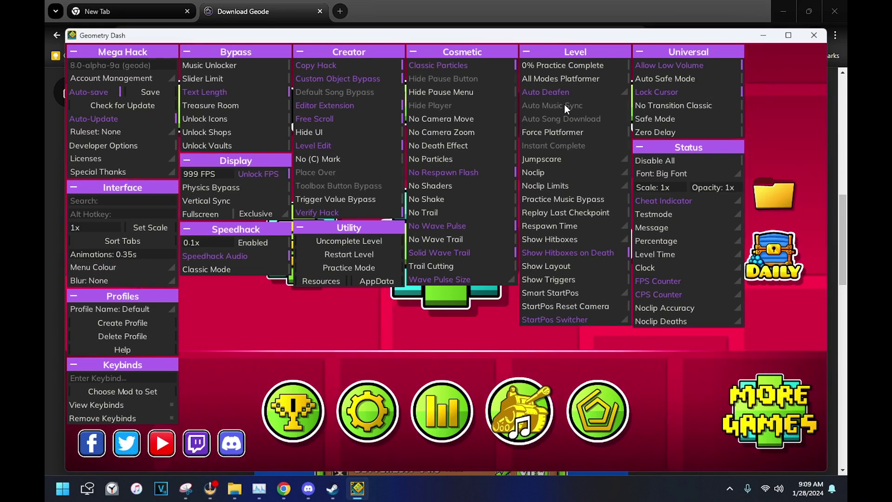
Step: Hide the Mega Hack overlay and look through Geode's list of installed mods
key("Tab")
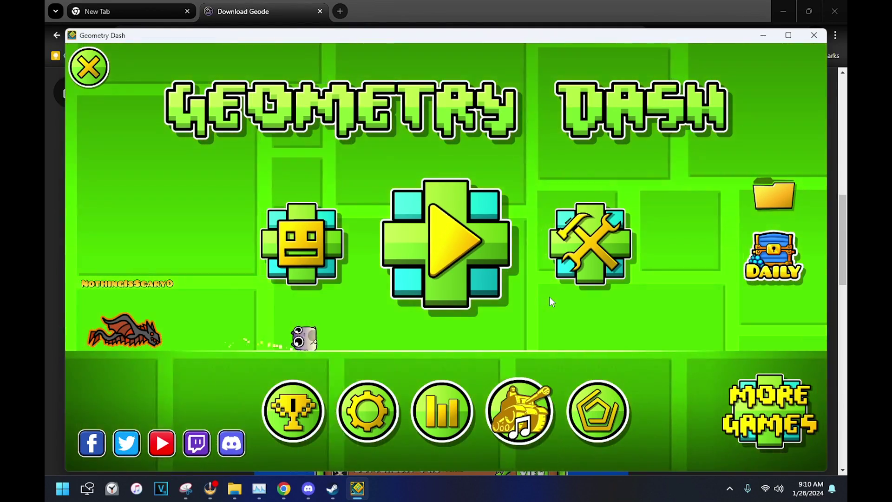
left_click(608, 414)
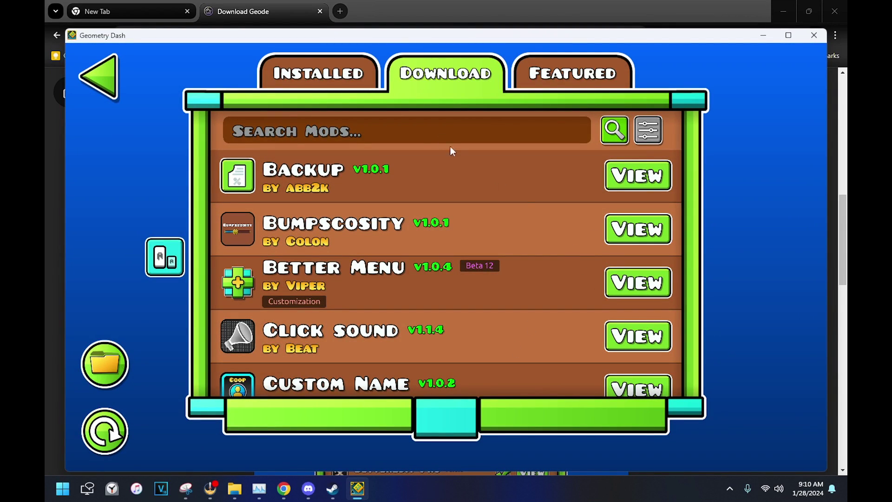
left_click(350, 79)
scroll(458, 361, "down", 10)
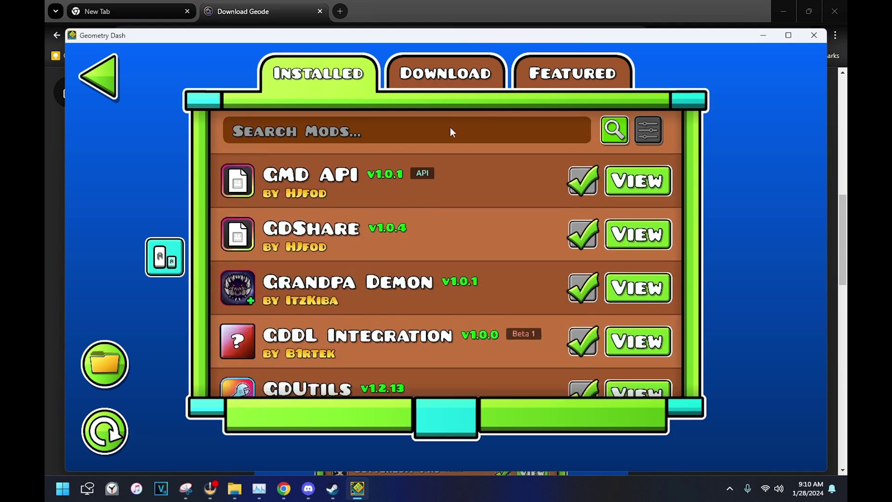
scroll(503, 246, "up", 2)
scroll(502, 247, "up", 5)
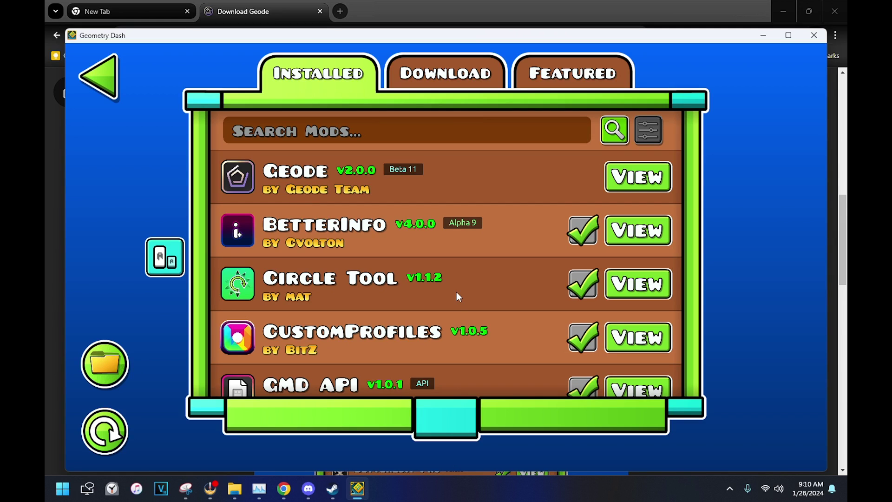
Step: View the details page of the installed GDDL Integration mod and return to the installed mods list
scroll(456, 292, "down", 8)
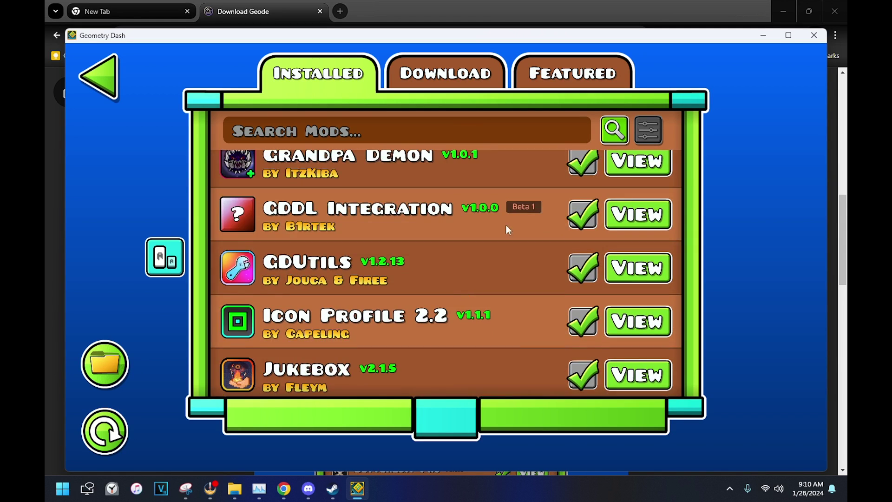
scroll(523, 214, "up", 2)
scroll(525, 209, "up", 1)
left_click(632, 218)
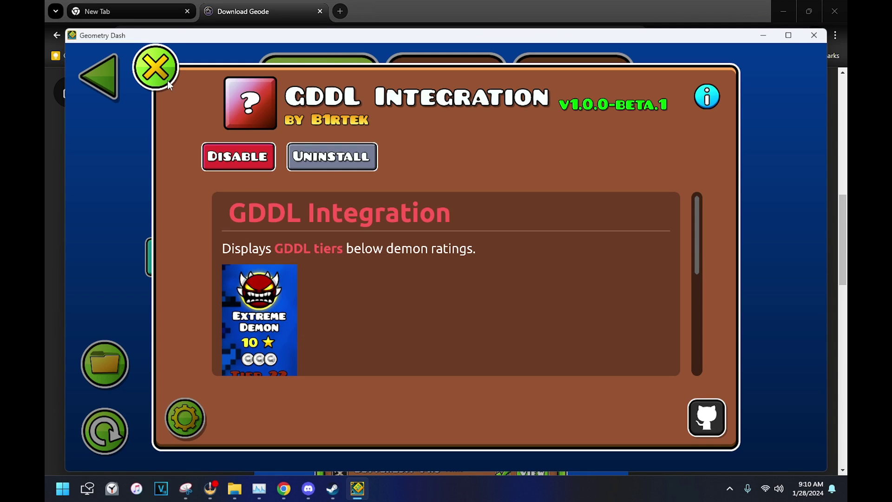
scroll(386, 267, "down", 5)
scroll(386, 267, "up", 1)
key("Escape")
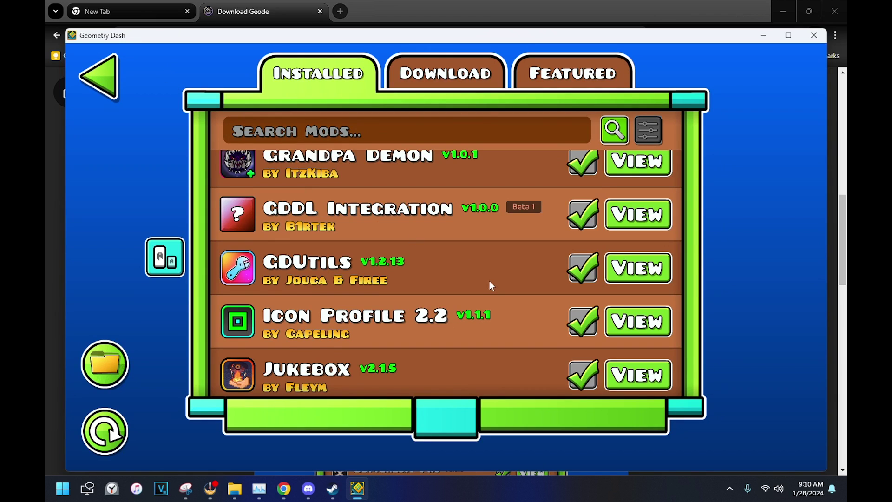
Step: Look over the settings of the installed Grandpa Demon mod and close its details page
scroll(489, 281, "down", 5)
scroll(492, 297, "down", 1)
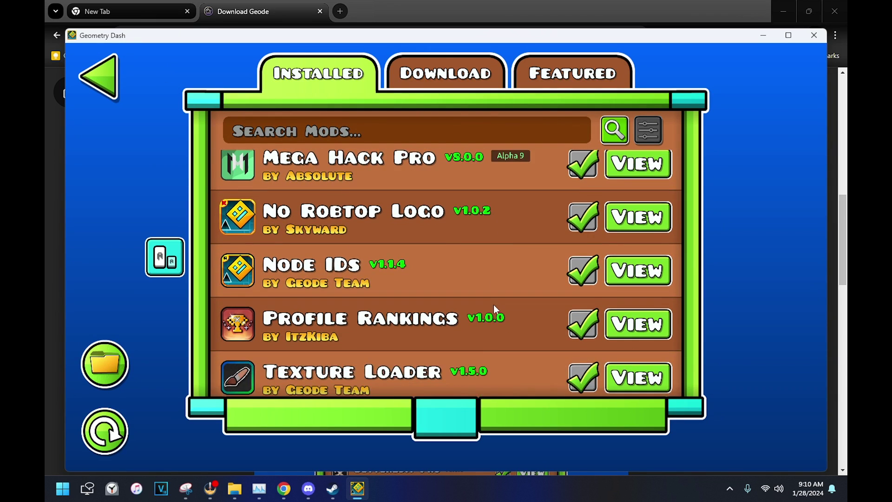
scroll(493, 305, "up", 8)
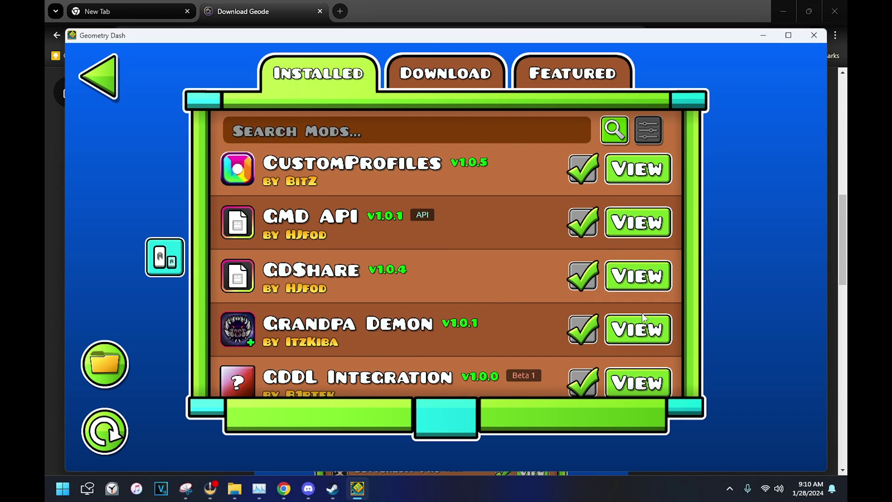
left_click(643, 326)
left_click(188, 417)
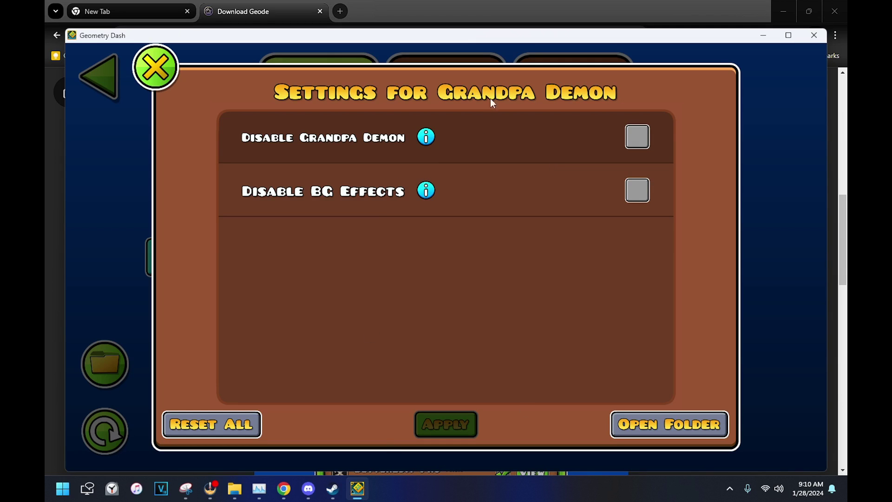
left_click(165, 60)
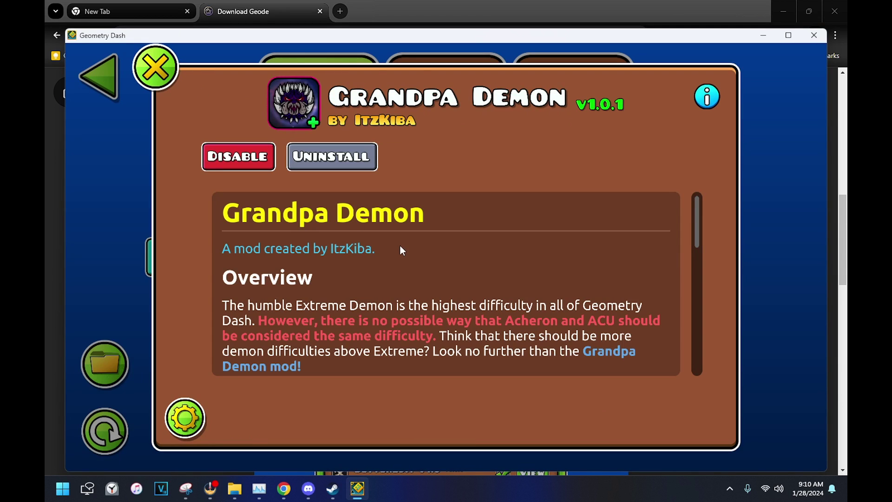
left_click(158, 52)
Step: Look over the settings of the installed BetterInfo mod and return to the installed mods list
scroll(450, 303, "up", 5)
left_click(633, 229)
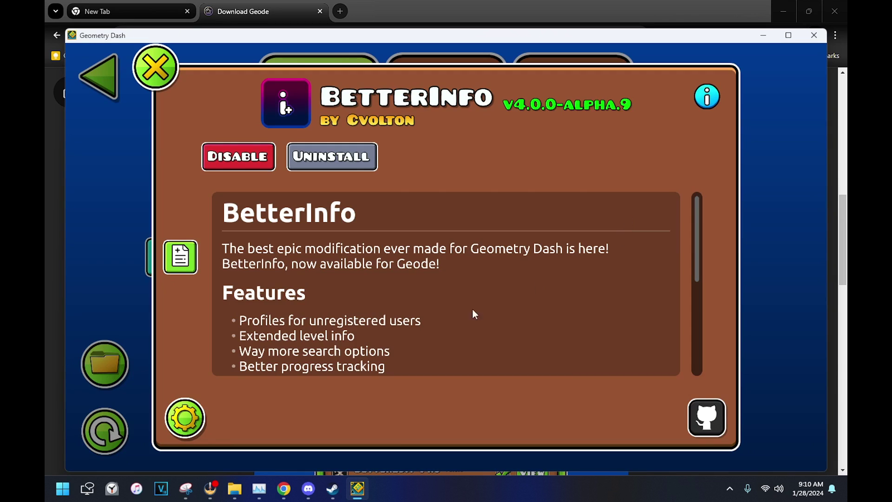
left_click(172, 415)
left_click(187, 427)
left_click(372, 309)
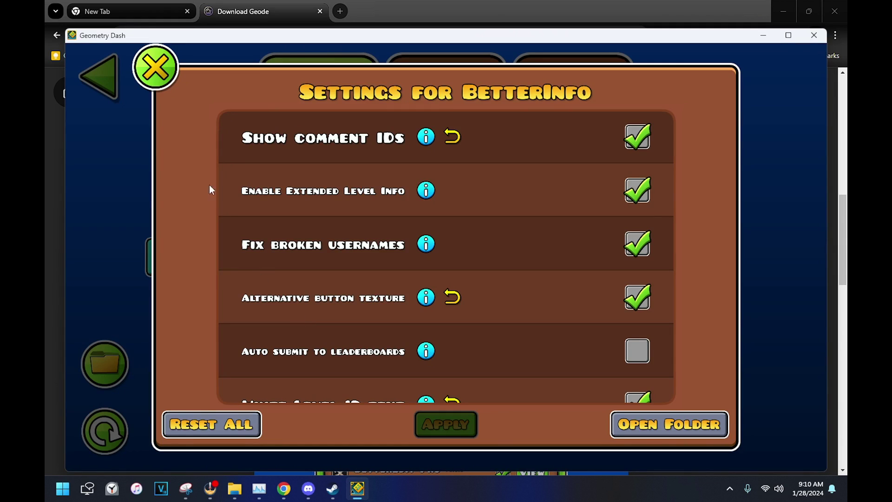
left_click(151, 71)
scroll(394, 346, "up", 2)
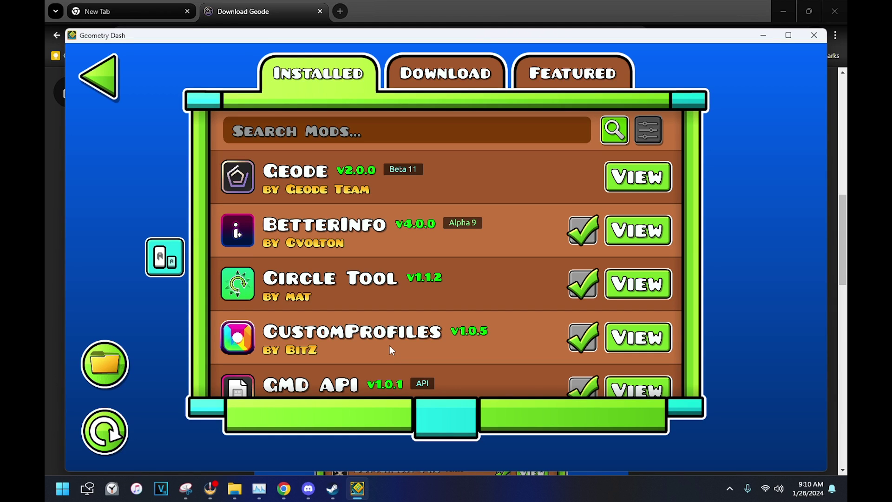
Step: Browse the list of downloadable Geode mods as far as the Minecraft Splash entry
left_click(557, 74)
left_click(484, 65)
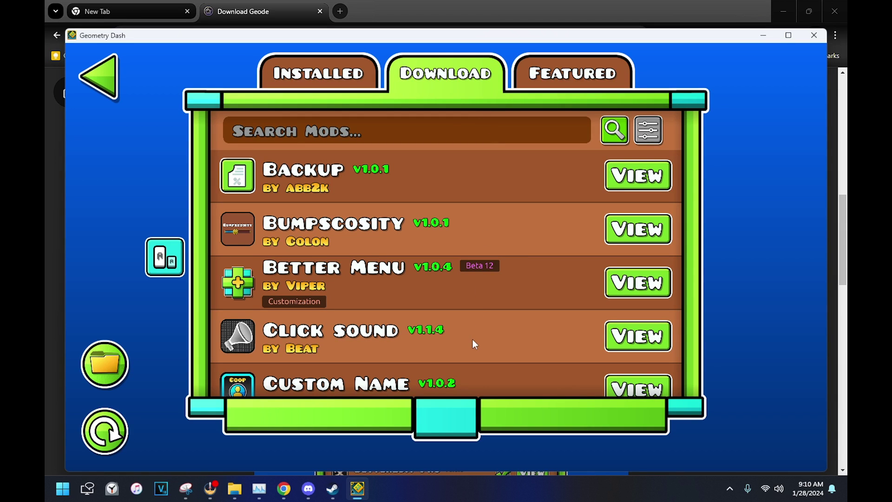
left_click_drag(459, 385, 412, 154)
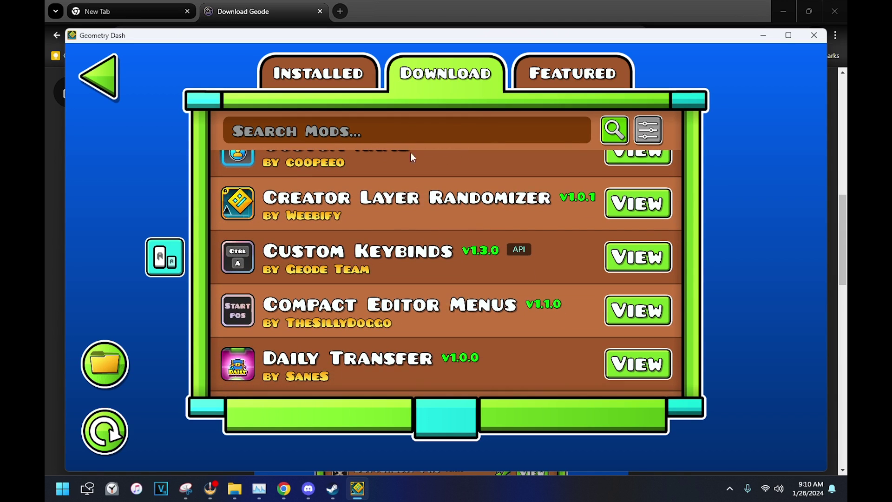
left_click_drag(410, 342, 396, 165)
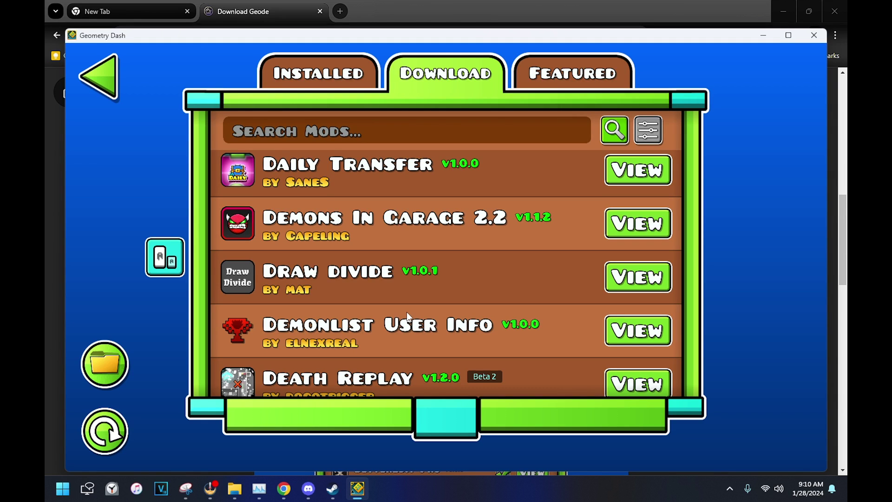
scroll(407, 312, "down", 10)
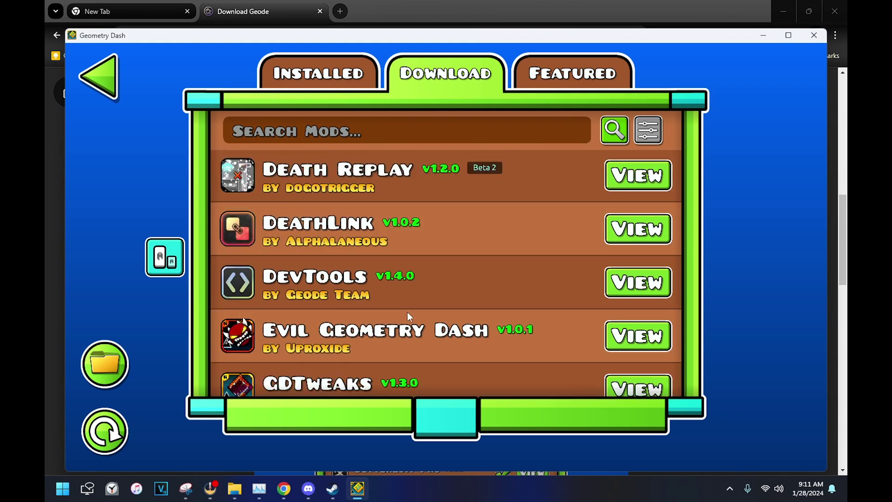
scroll(411, 310, "down", 3)
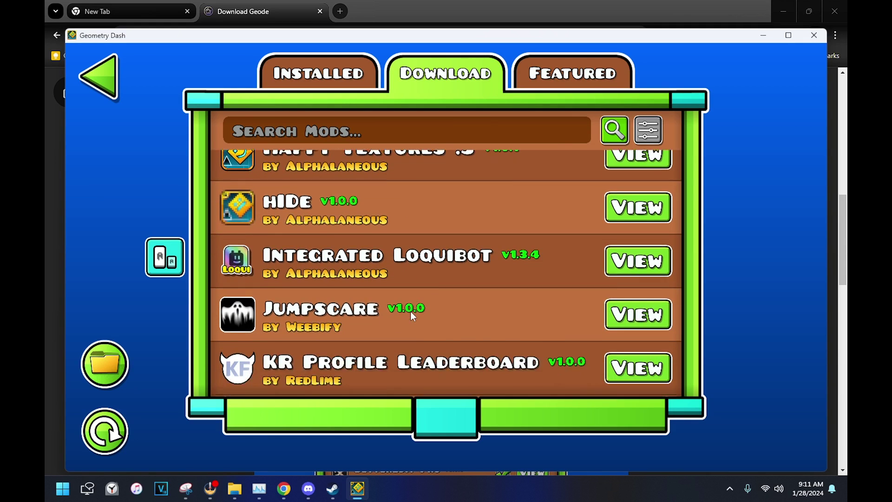
scroll(410, 311, "down", 2)
scroll(411, 311, "down", 1)
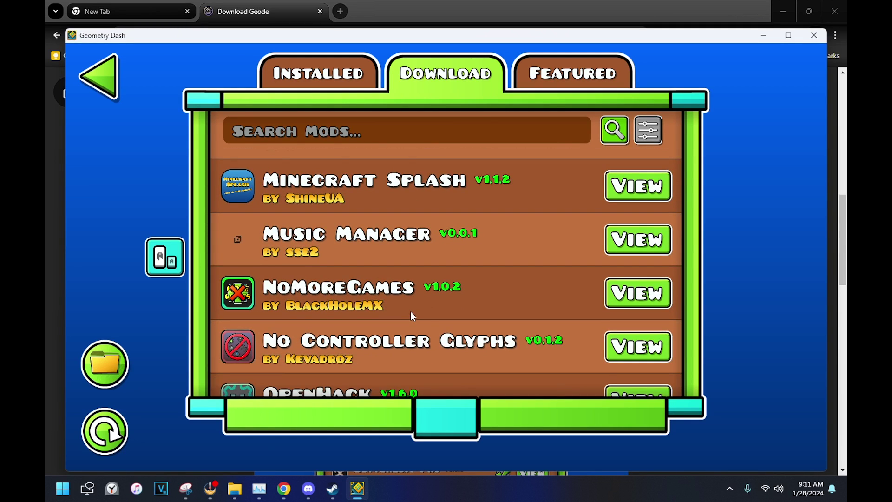
Step: Install the Minecraft Splash mod and dismiss the install message
scroll(410, 311, "up", 1)
left_click(630, 258)
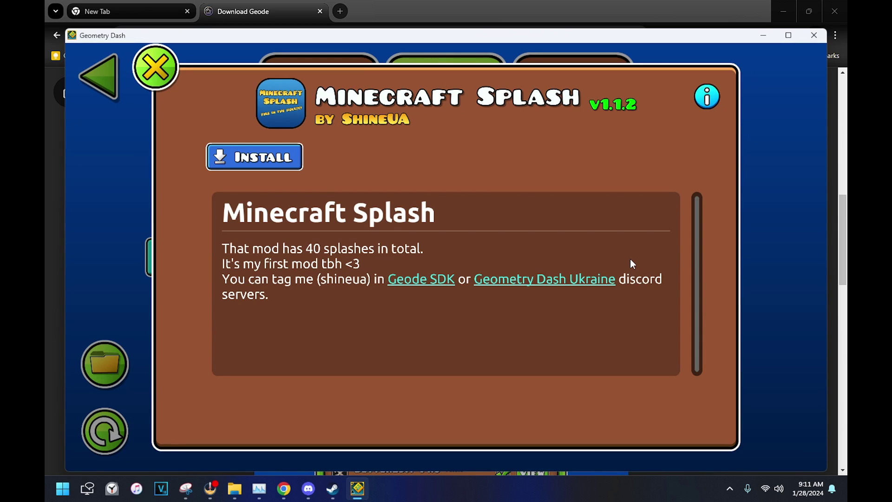
left_click(284, 168)
left_click(496, 300)
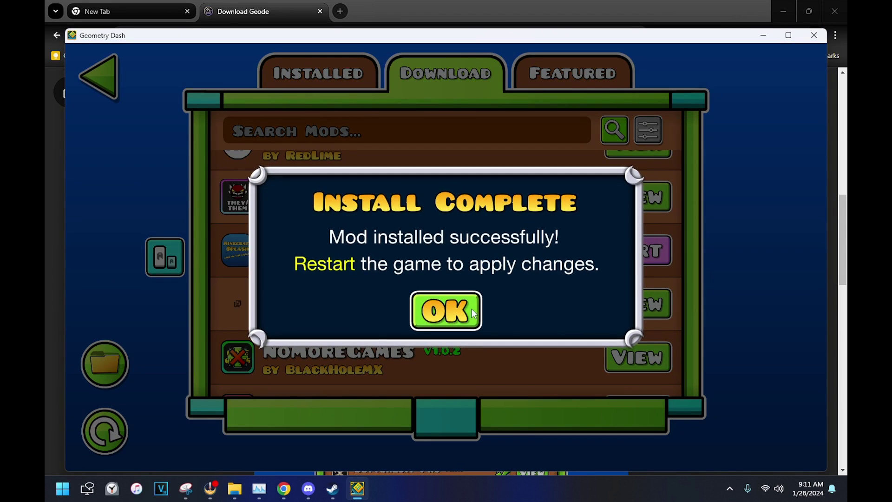
left_click(471, 309)
Step: Restart Geometry Dash through Steam to apply the mod installation
left_click(615, 257)
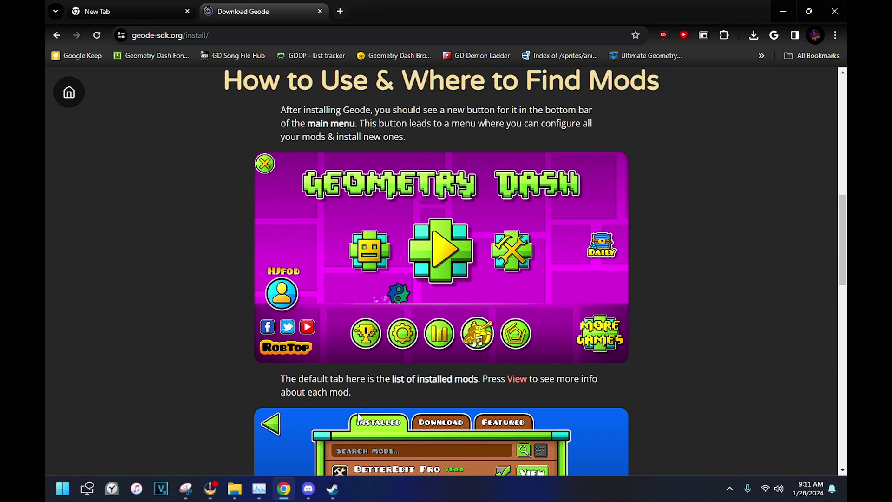
left_click(332, 488)
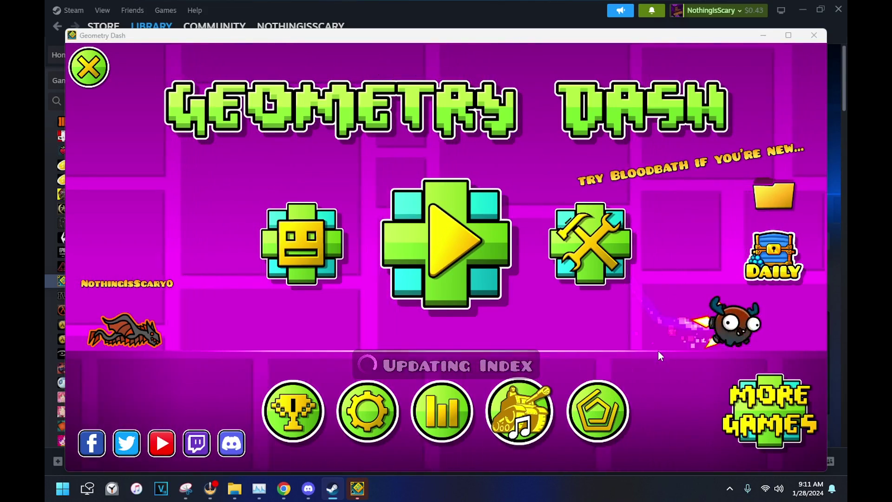
left_click(686, 318)
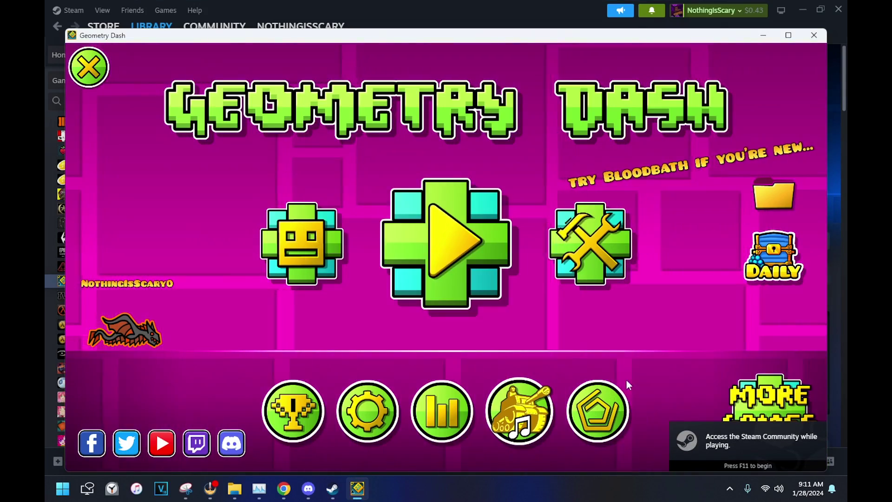
Step: Open Geode's installed mods list, view the Node IDs details page and close it
left_click(606, 398)
scroll(467, 354, "down", 10)
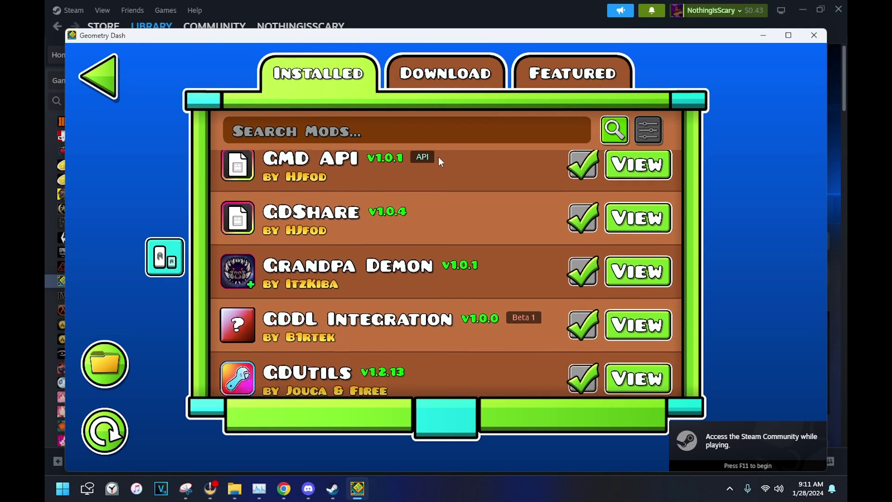
left_click(656, 271)
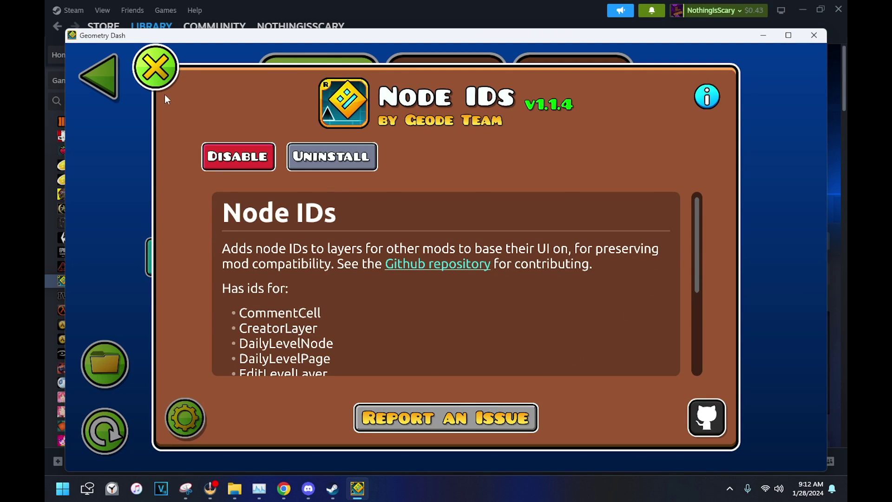
left_click(156, 85)
Step: Find Minecraft Splash in the installed mods list and return to the list's beginning
scroll(426, 366, "up", 8)
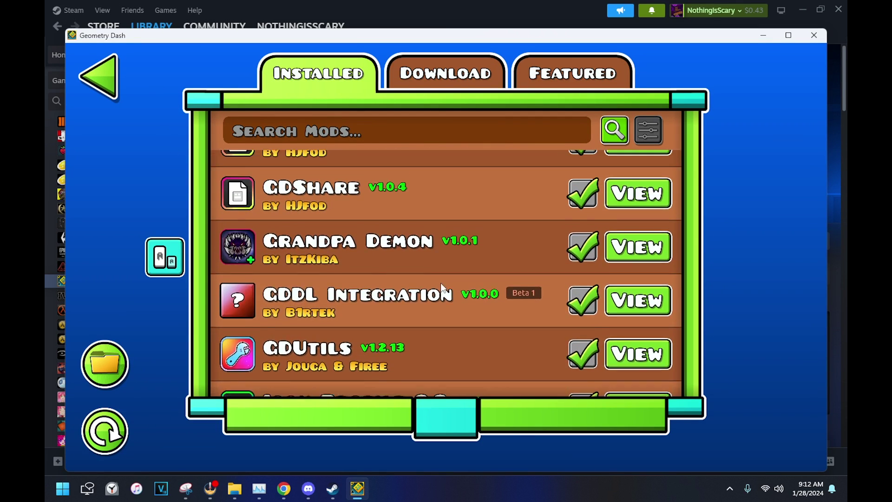
scroll(511, 205, "up", 6)
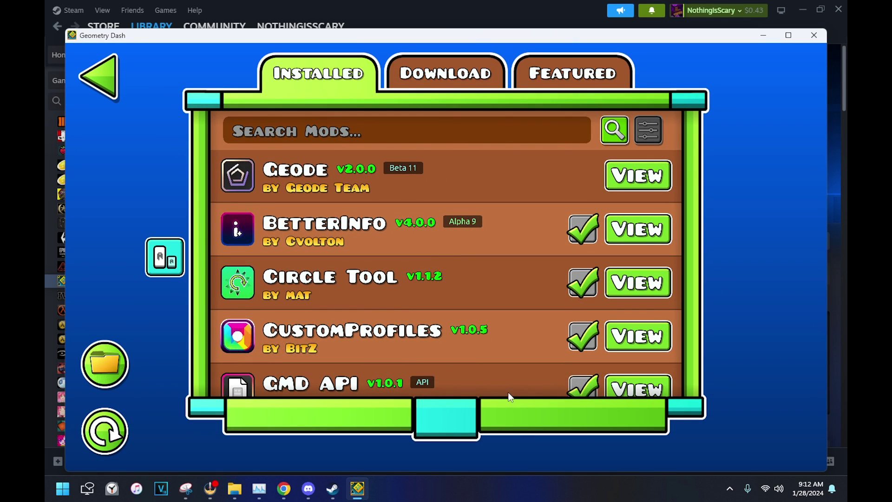
scroll(370, 370, "down", 7)
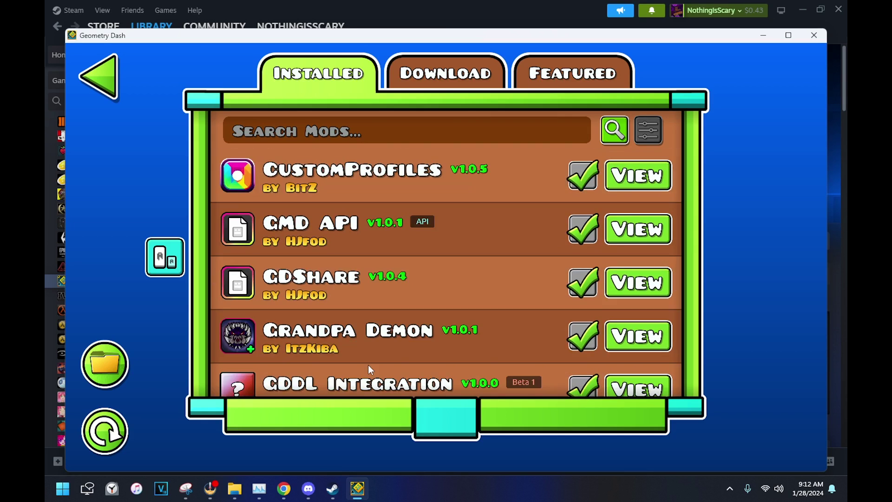
scroll(404, 325, "down", 2)
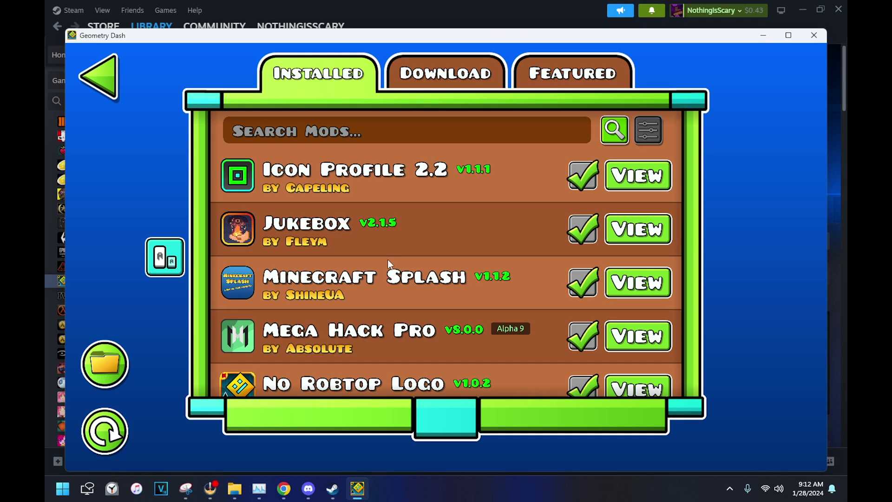
scroll(388, 259, "up", 5)
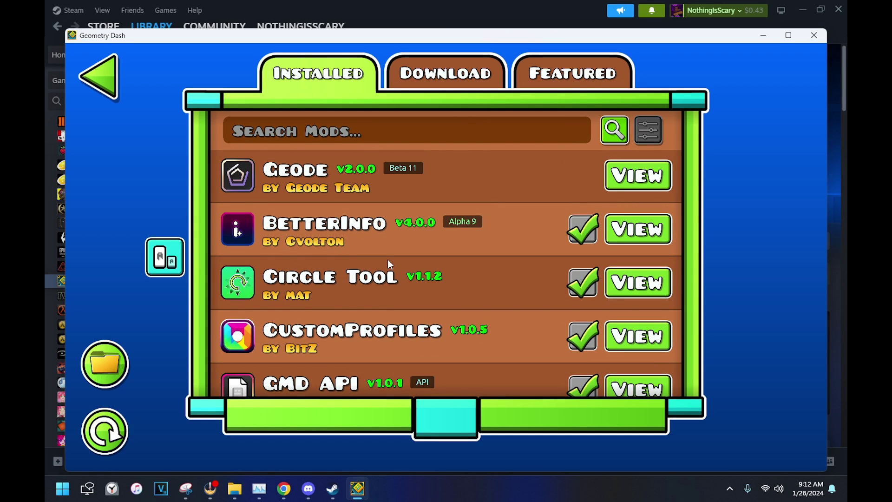
Step: View BetterInfo's details page, and leave Geode for the game's level creation and search menu
left_click(643, 241)
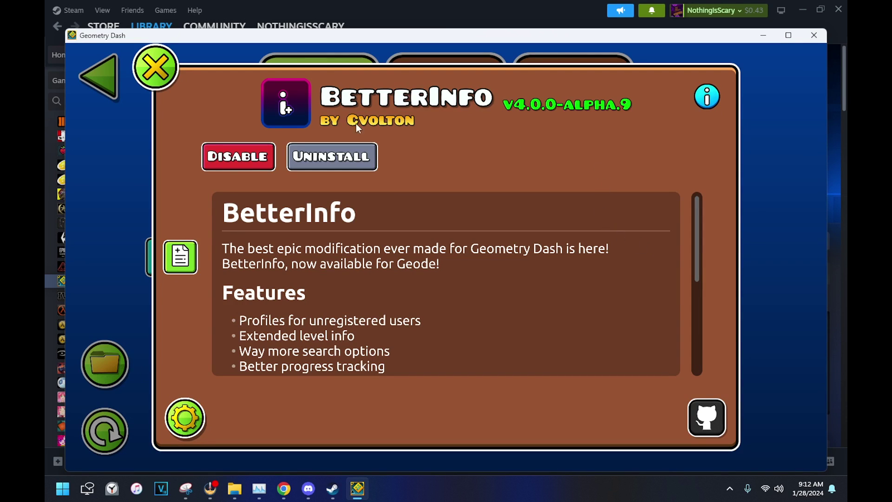
left_click(155, 83)
left_click(102, 86)
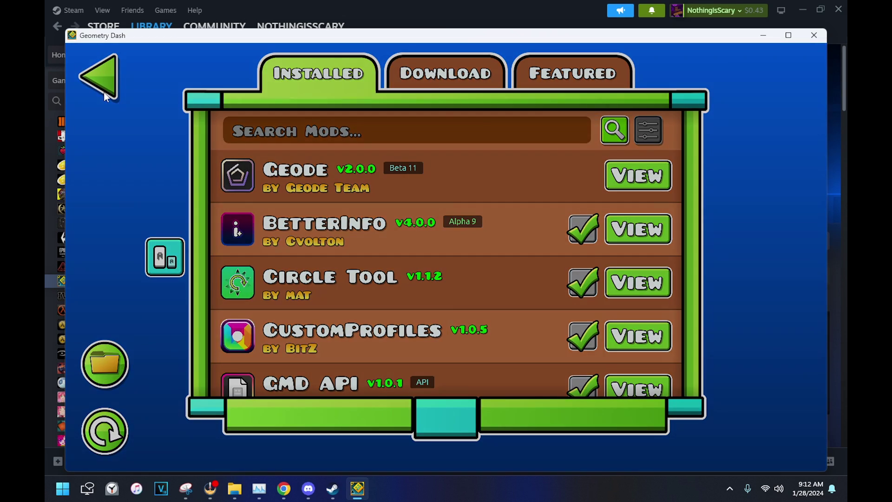
left_click(629, 244)
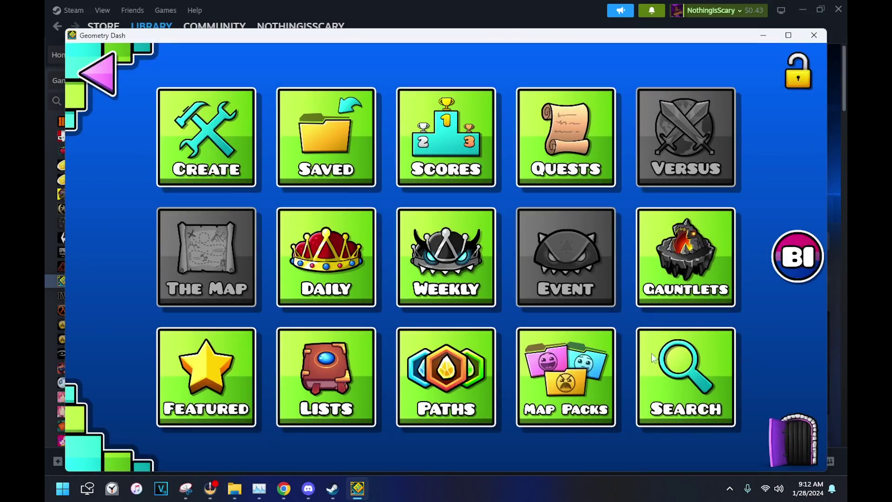
Step: View BetterInfo's menu of extra features, and go to the game's online level search page
left_click(794, 271)
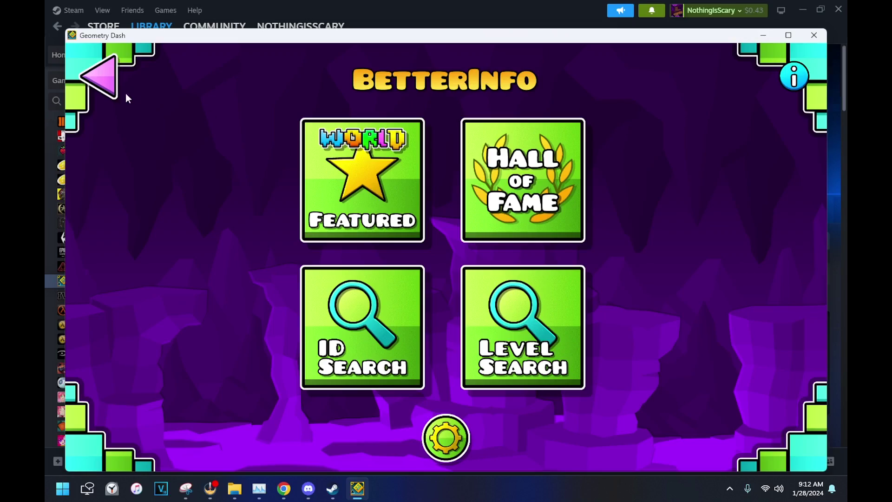
left_click(90, 90)
left_click(701, 397)
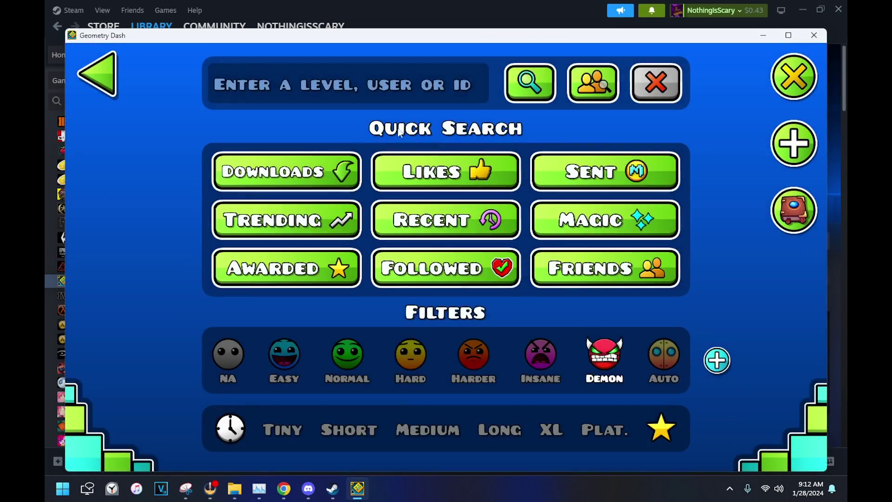
Step: Search the online levels for "ICE CARB"
left_click(787, 93)
left_click(388, 315)
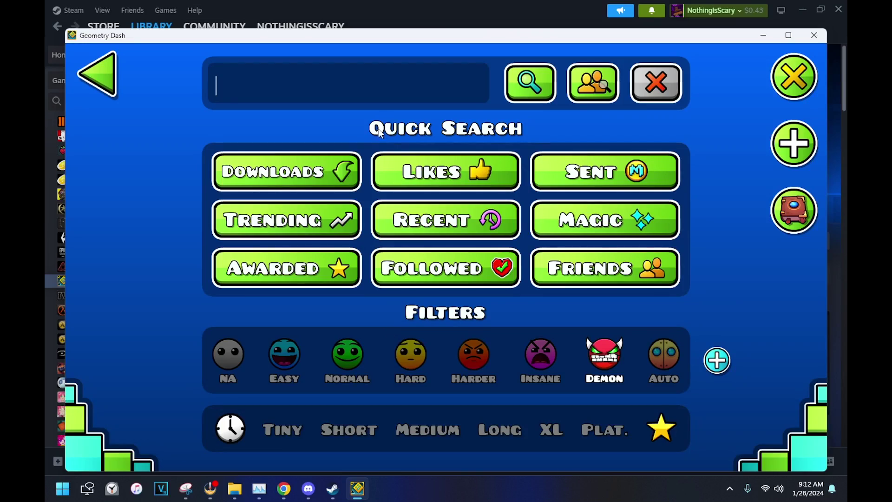
type("ICE CARB")
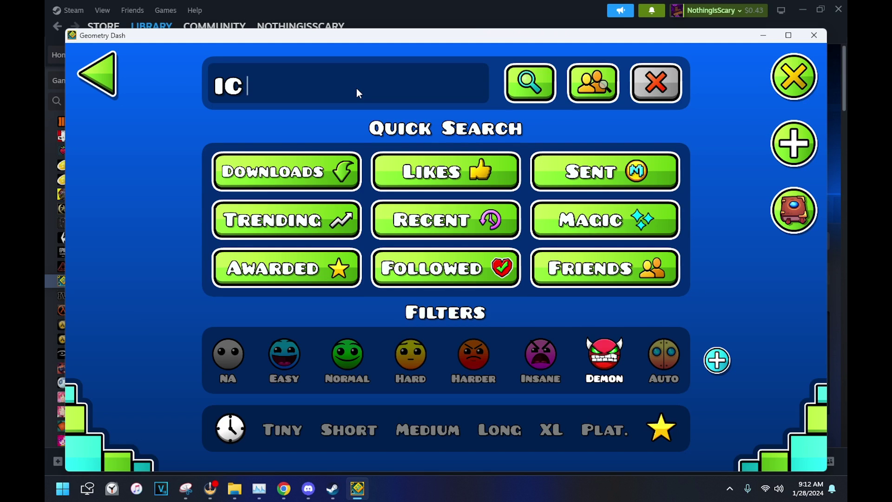
left_click(548, 83)
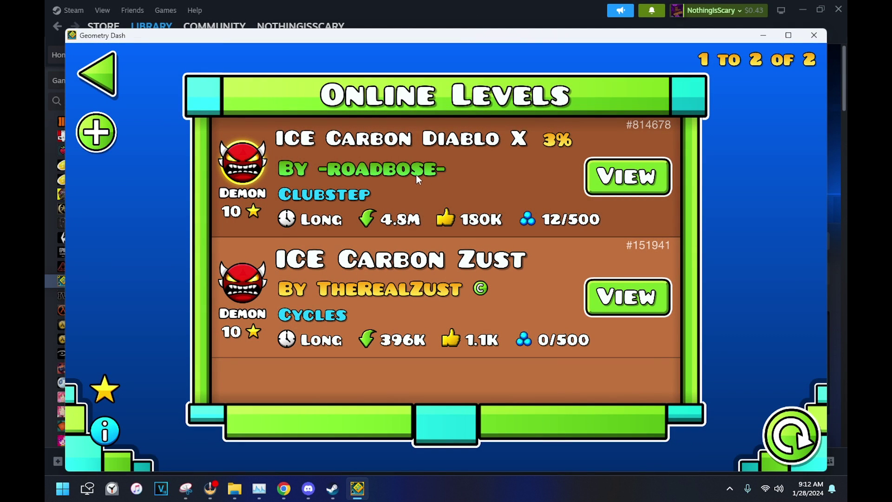
Step: View the profile and level list of ICE Carbon Diablo X's creator, and return to the main menu
left_click(414, 172)
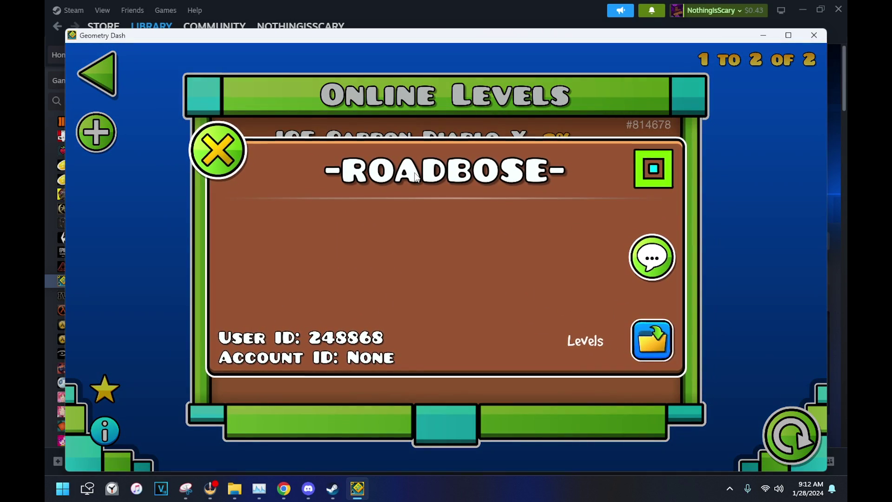
left_click(662, 353)
left_click_drag(505, 317, 492, 199)
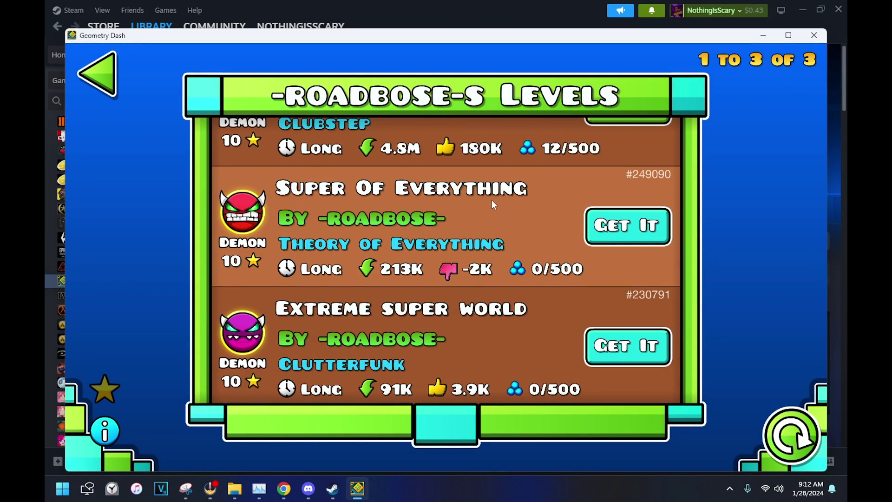
left_click(94, 88)
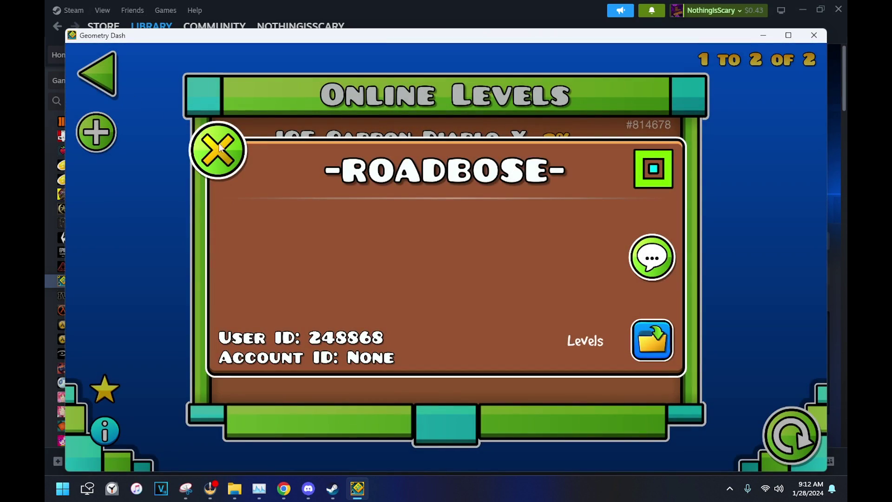
key("Escape")
key("Escape")
key("Escape")
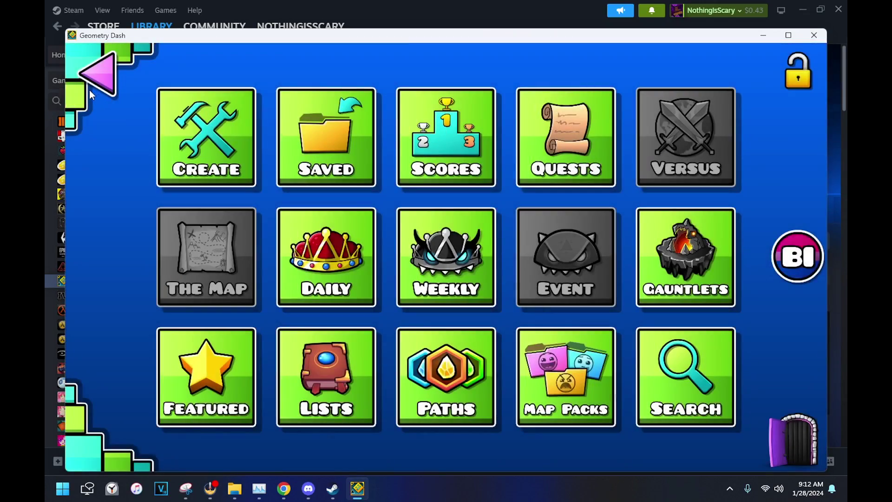
key("Escape")
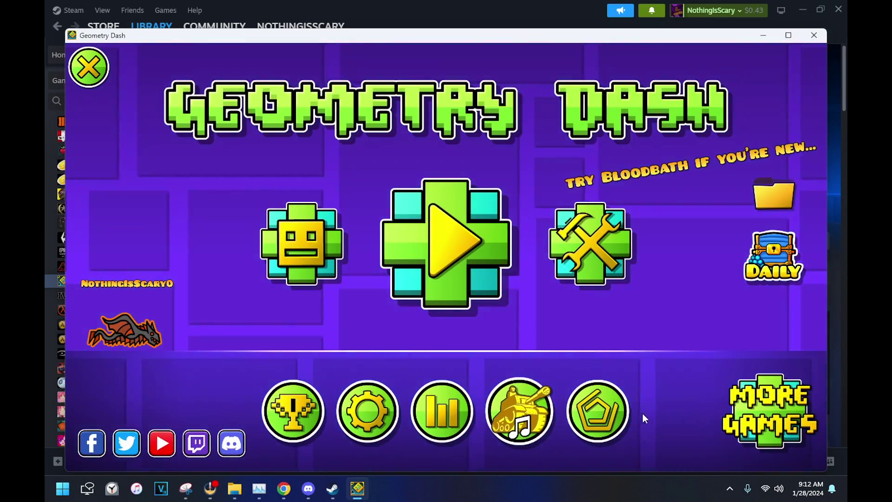
Step: Find Jukebox in Geode's installed mods, read its details page and return to the main menu
left_click(622, 414)
left_click_drag(449, 411, 425, 210)
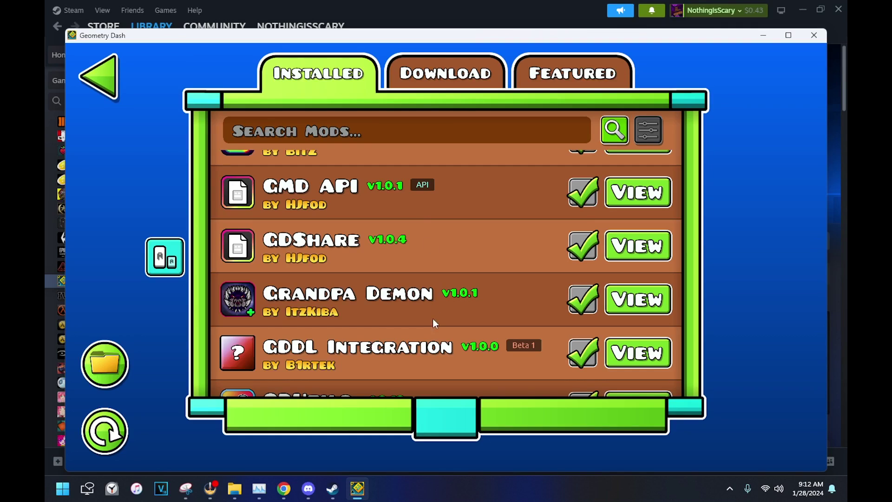
scroll(437, 281, "down", 5)
scroll(436, 281, "down", 1)
left_click(646, 210)
scroll(465, 297, "down", 10)
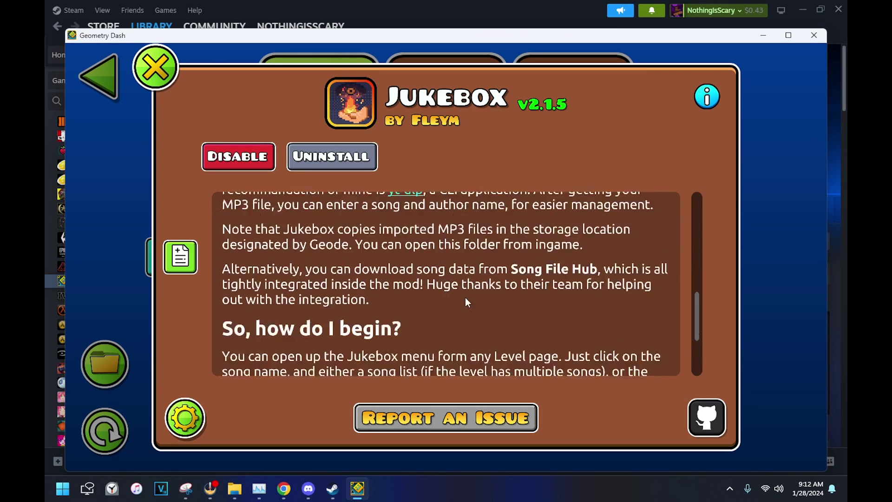
left_click(142, 68)
left_click(117, 84)
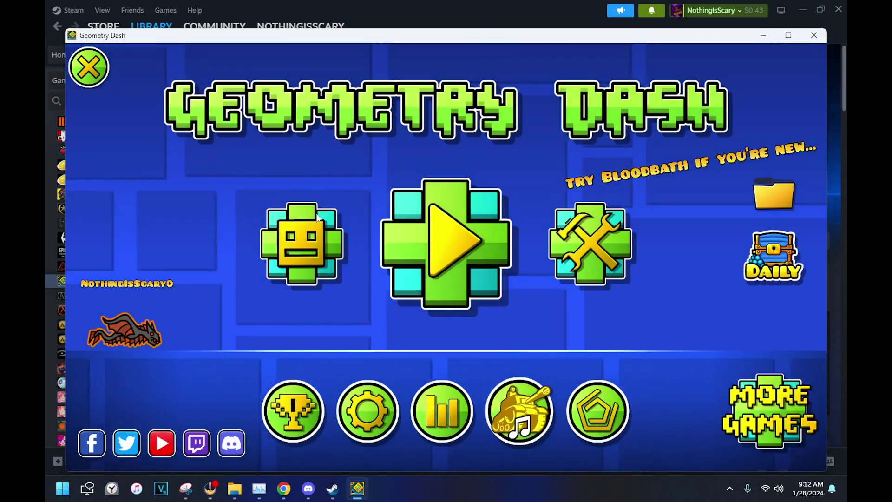
Step: Search the online levels for "AER" and open the Aerial Gleam level page
left_click(568, 282)
left_click(687, 378)
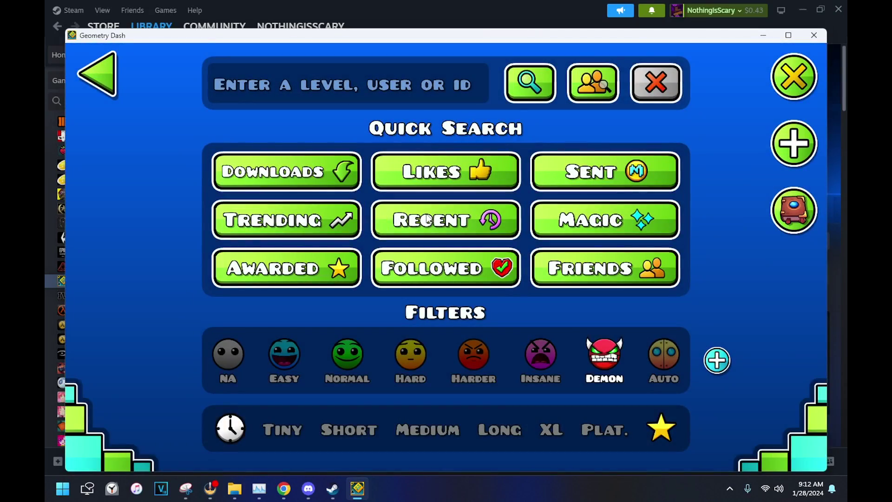
left_click(342, 90)
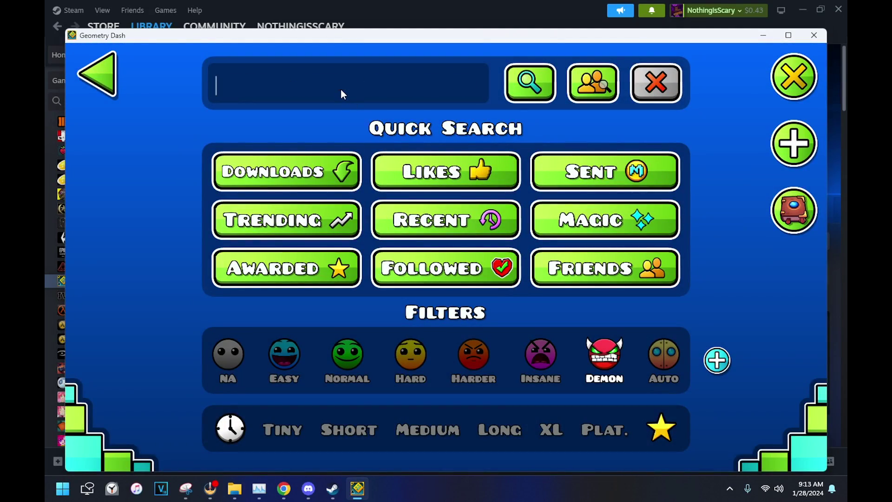
type("AER")
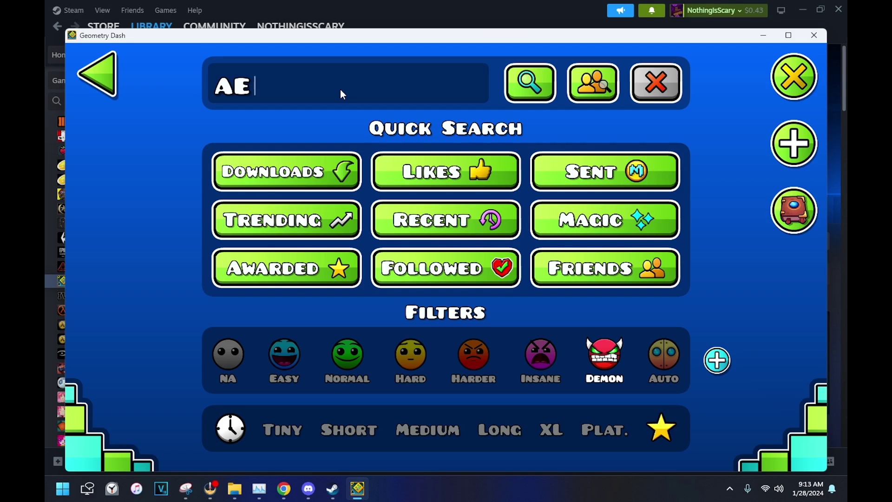
left_click(537, 69)
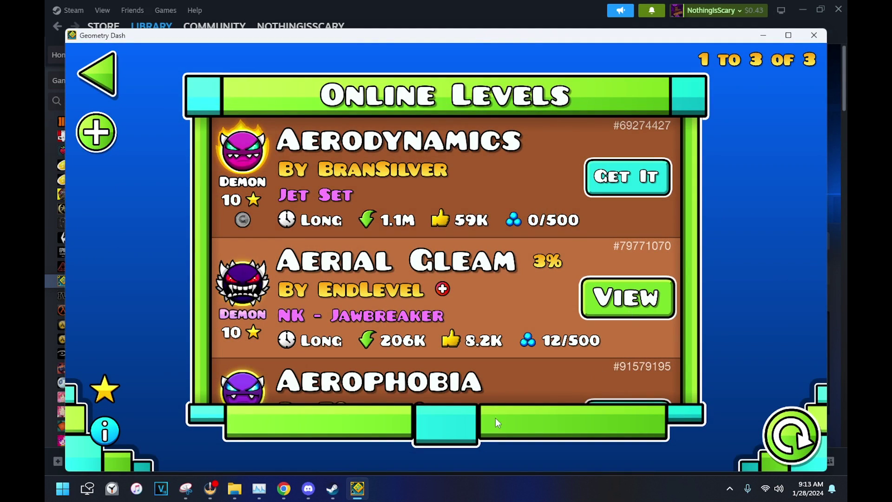
left_click(627, 298)
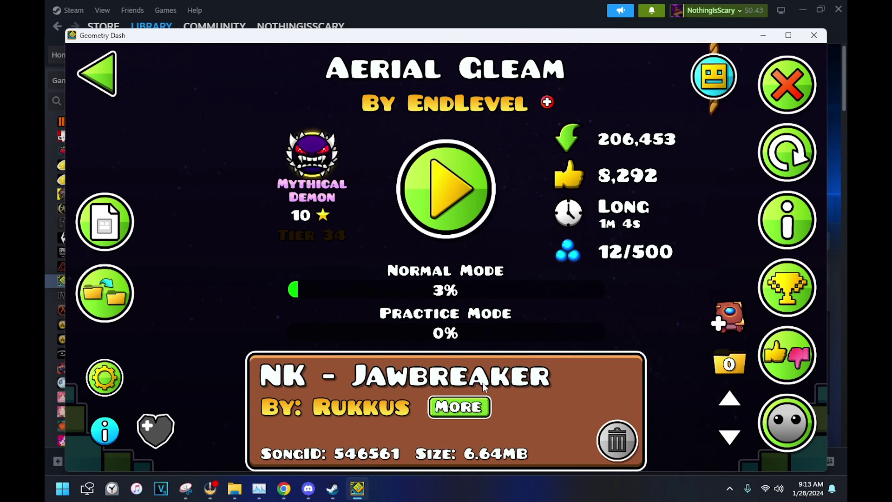
Step: Set Aerial Gleam's song to I Cry (NIGHTkilla Remix) in Jukebox, and recheck the level's song list
left_click(462, 379)
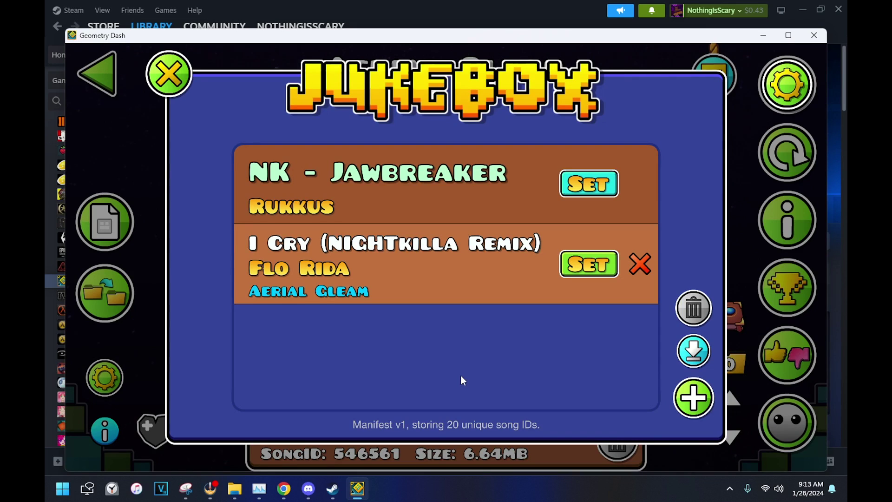
left_click(576, 272)
left_click(181, 92)
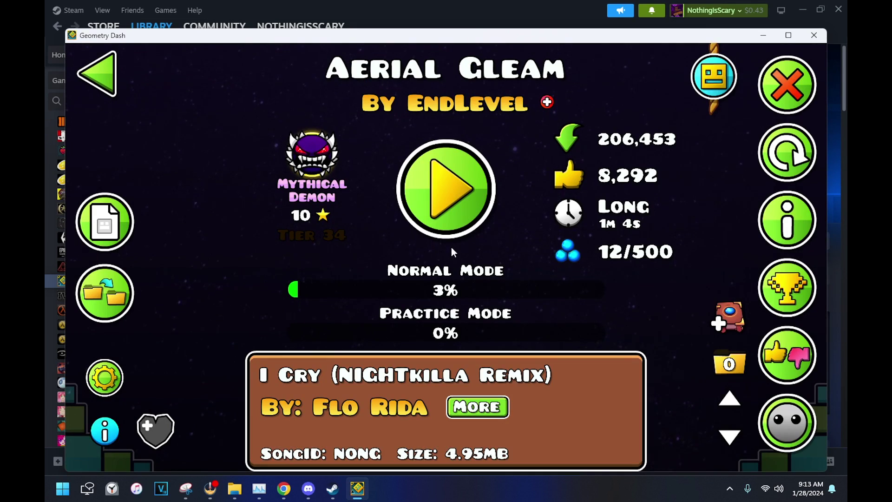
left_click(504, 371)
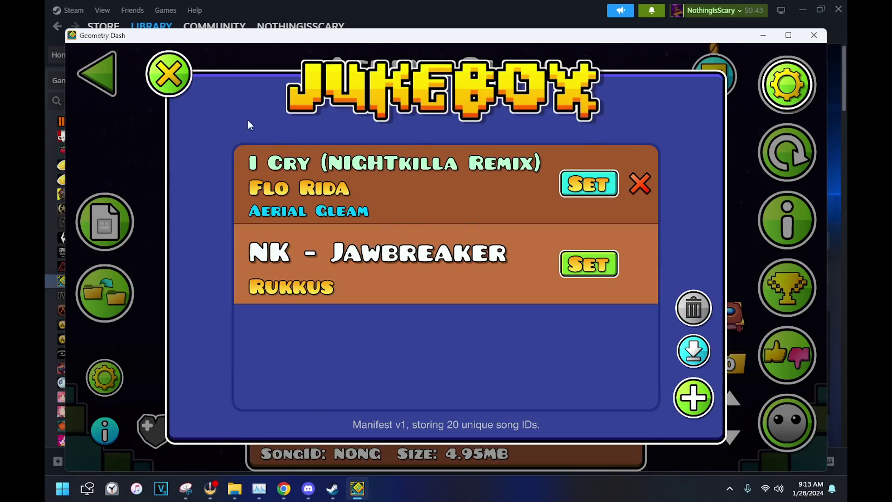
left_click(168, 74)
Step: Leave the Aerial Gleam level page and return to Geode's installed mods list
left_click(123, 77)
left_click(124, 78)
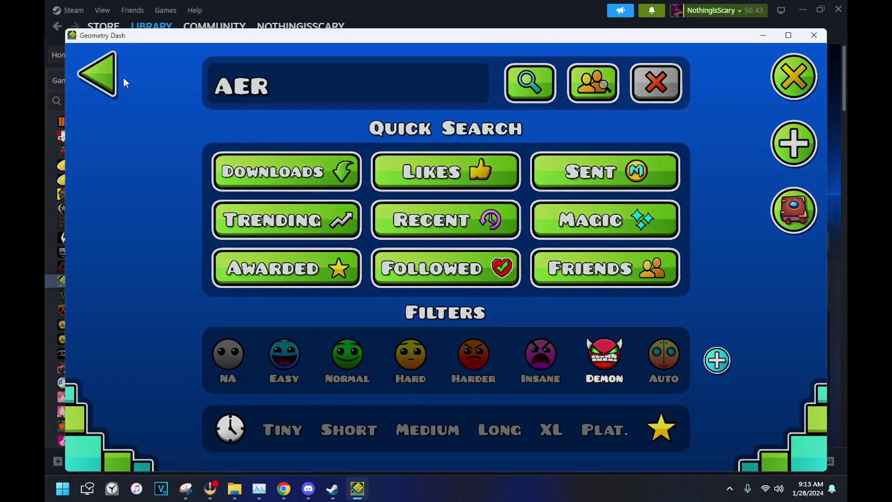
left_click(123, 77)
left_click(123, 85)
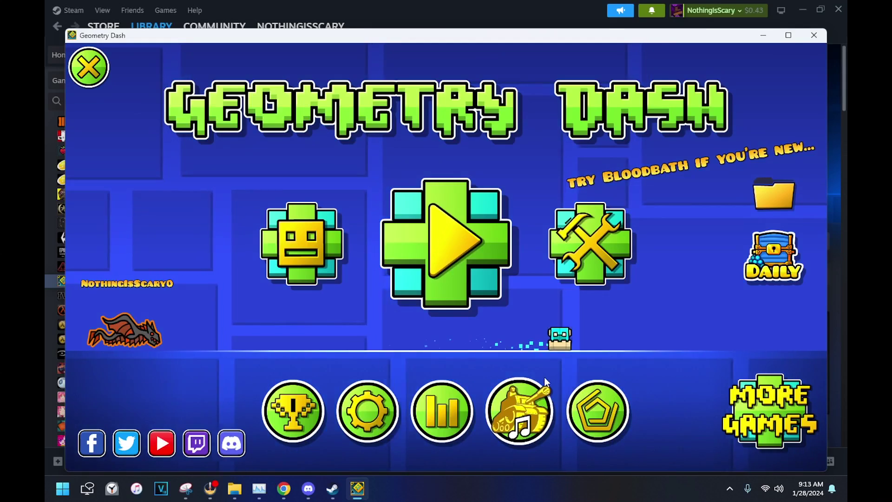
left_click(585, 412)
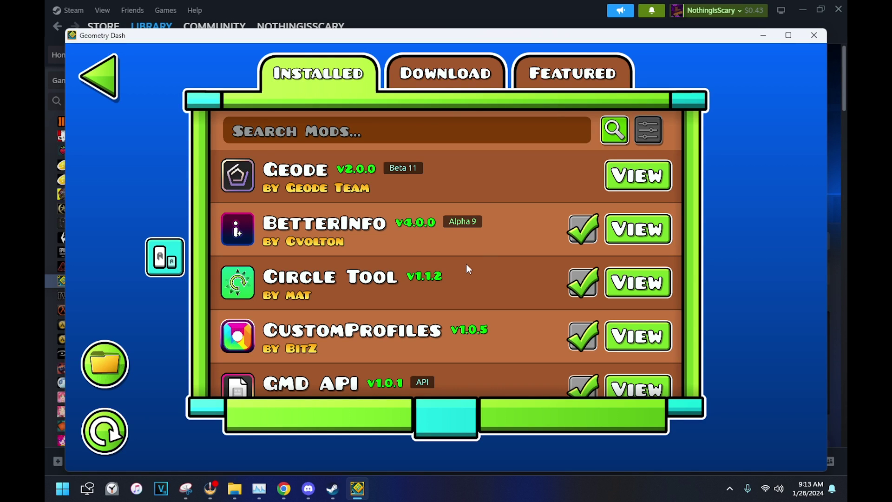
Step: Browse Geode's downloadable mods, and view and close BetterInfo's details page from the installed mods
left_click(439, 91)
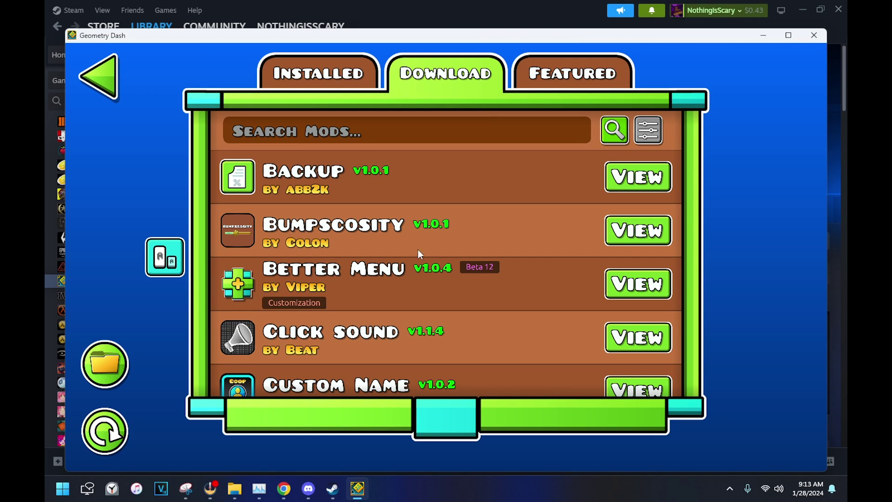
scroll(409, 260, "down", 6)
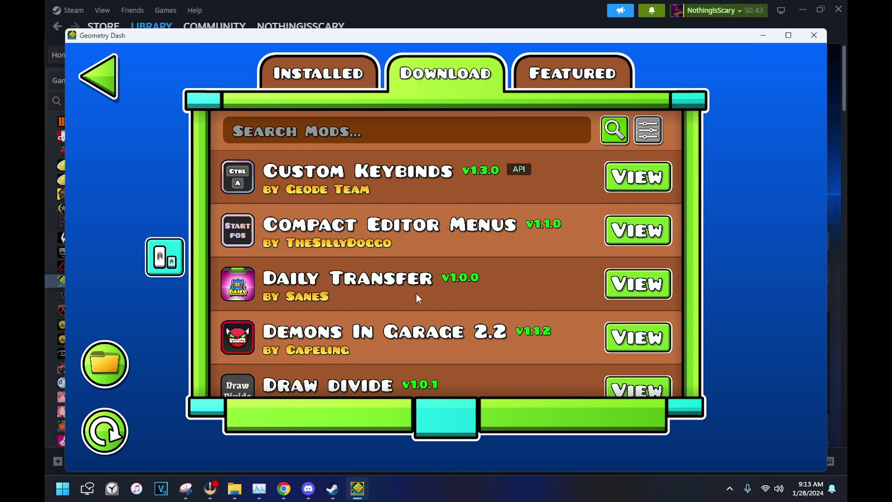
left_click(312, 83)
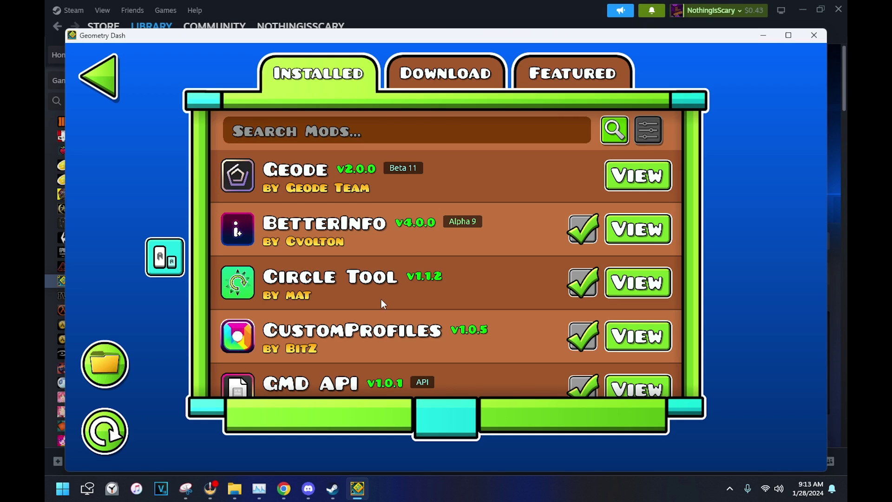
left_click(671, 227)
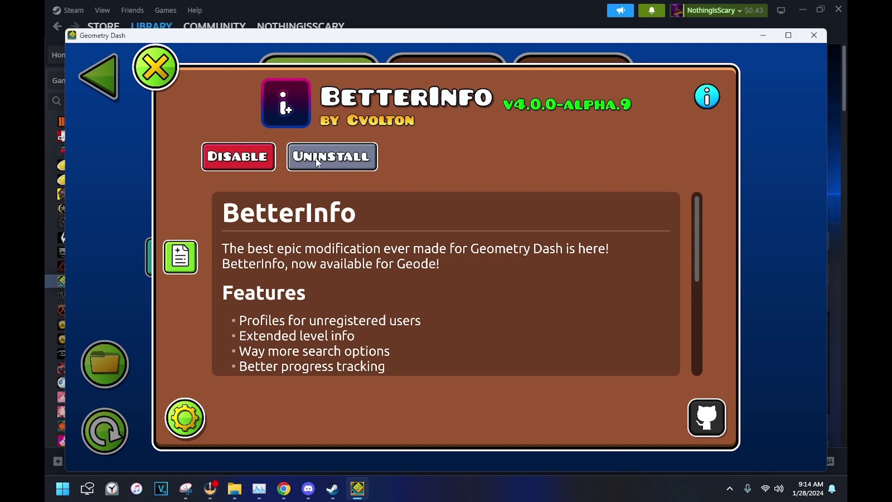
left_click(165, 70)
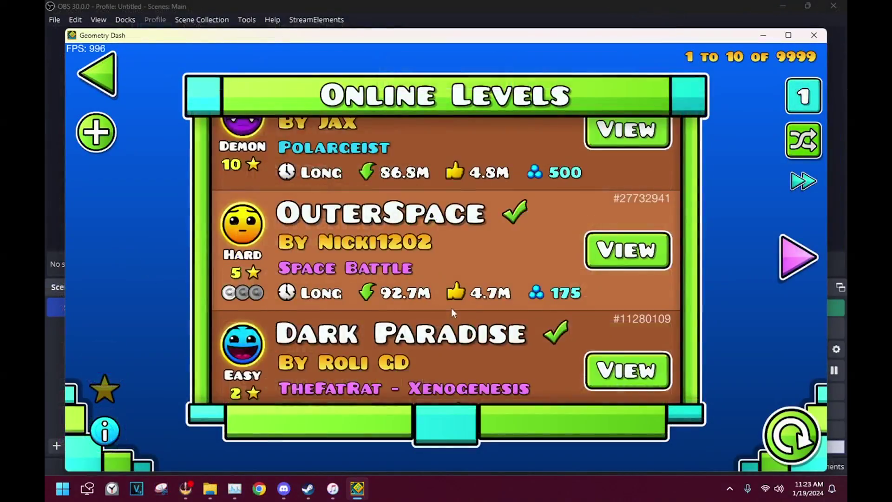
Step: Open Level Easy from the online levels list and try to view its creator's profile
scroll(450, 308, "down", 5)
scroll(486, 307, "down", 3)
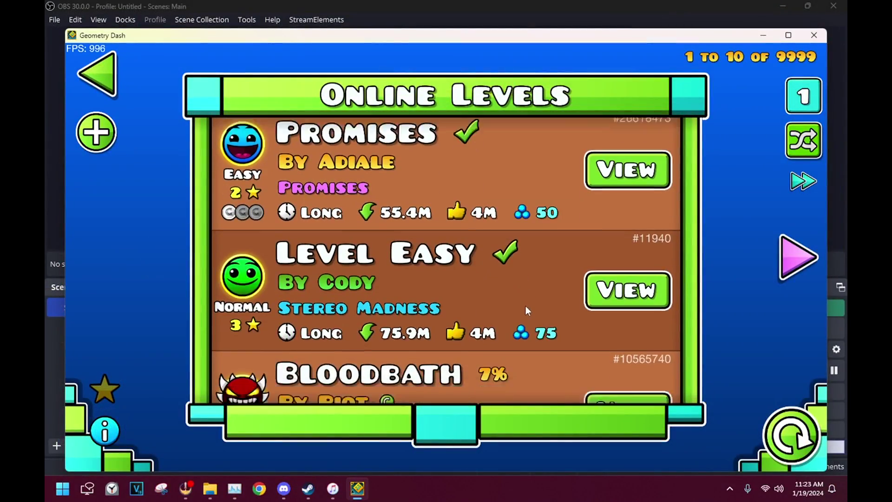
left_click(622, 278)
left_click(435, 98)
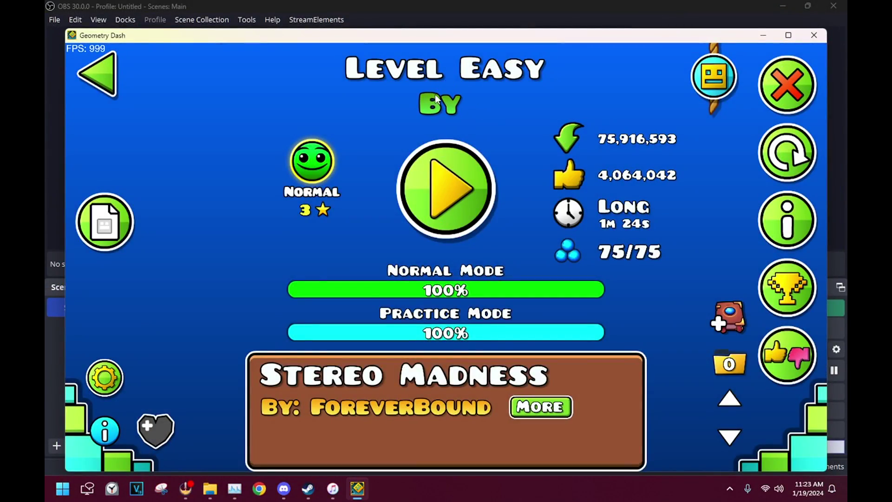
left_click(437, 98)
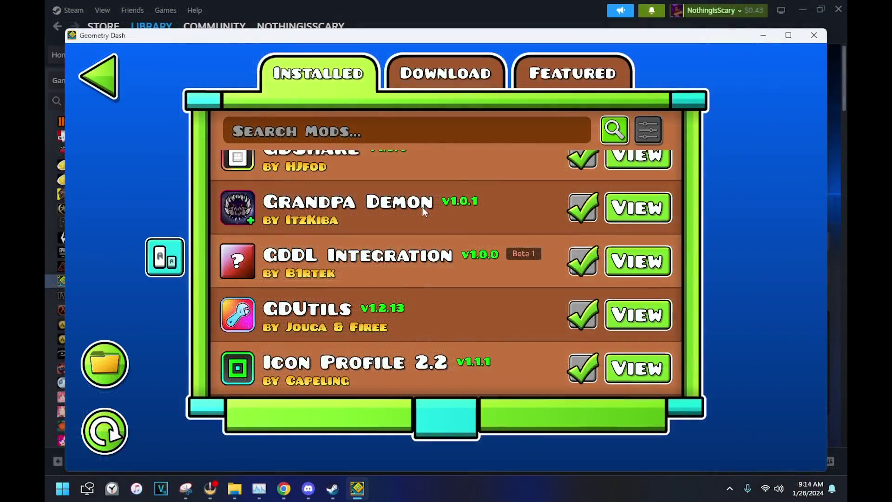
Step: Browse the installed mods list and open GDDL Integration's details page
left_click_drag(421, 310, 415, 108)
left_click_drag(445, 166, 467, 100)
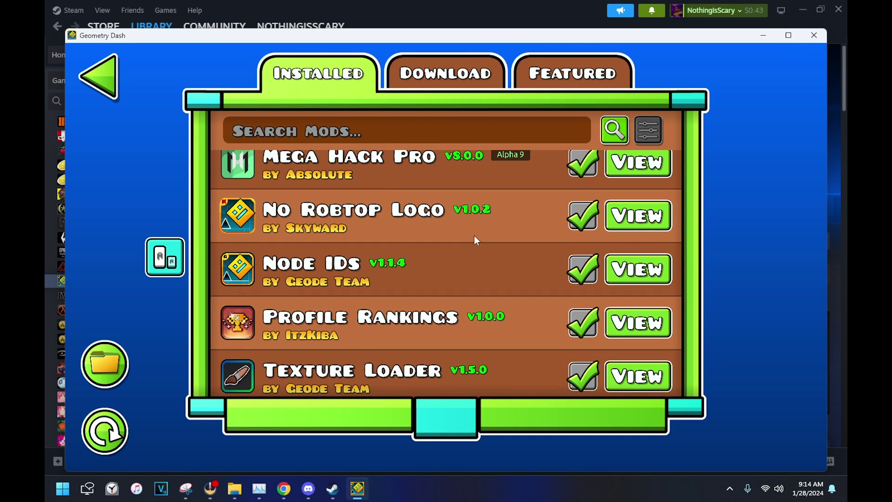
left_click_drag(474, 241, 462, 377)
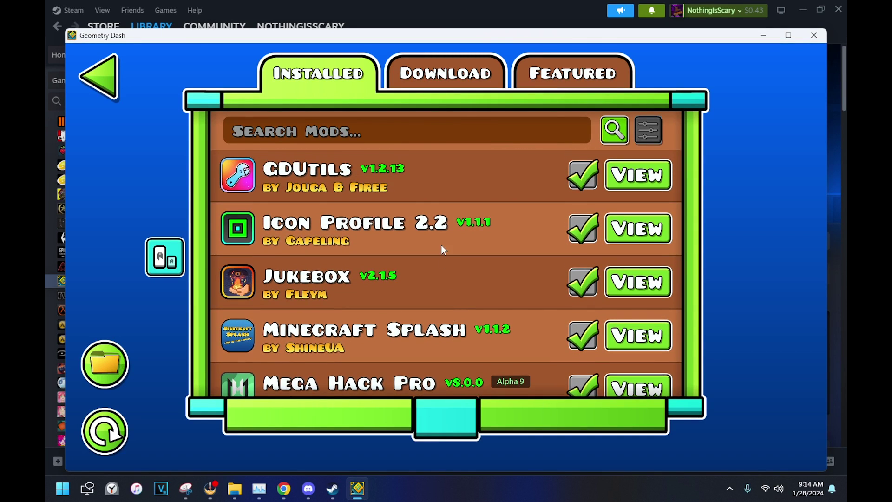
left_click_drag(441, 247, 434, 396)
left_click(660, 267)
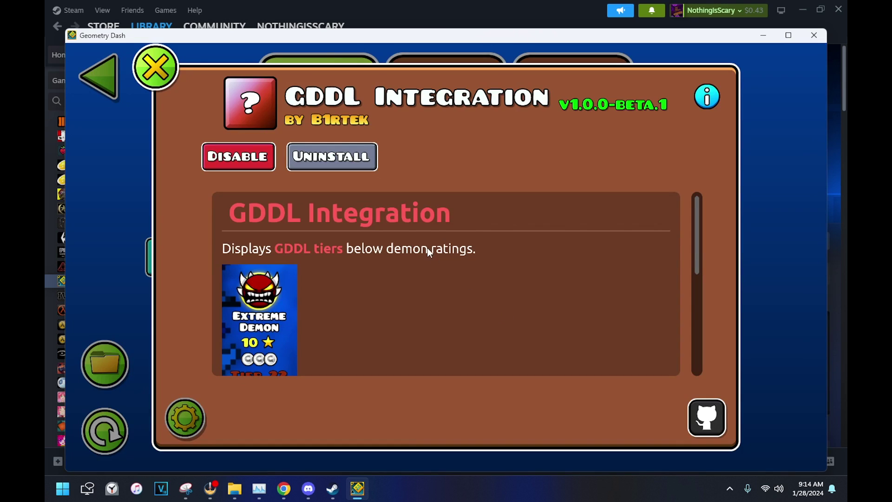
Step: Read GDDL Integration's description and return to the game's main menu
scroll(427, 247, "down", 5)
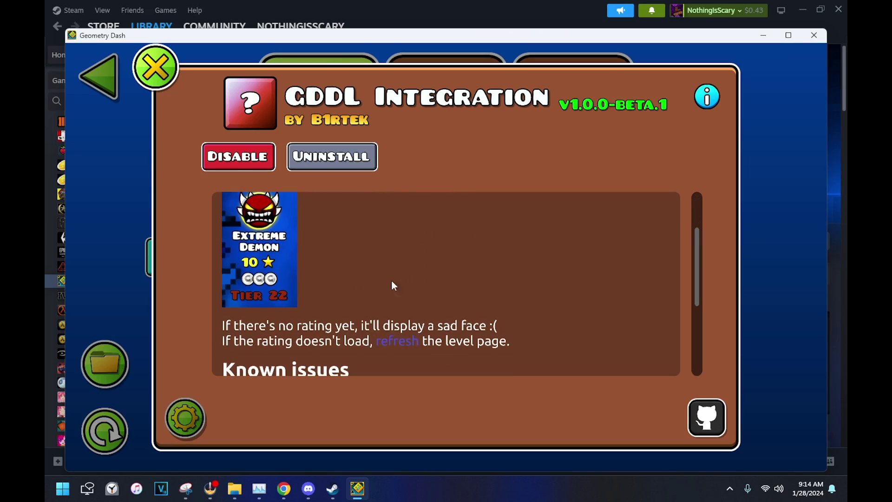
key("Escape")
key("Escape")
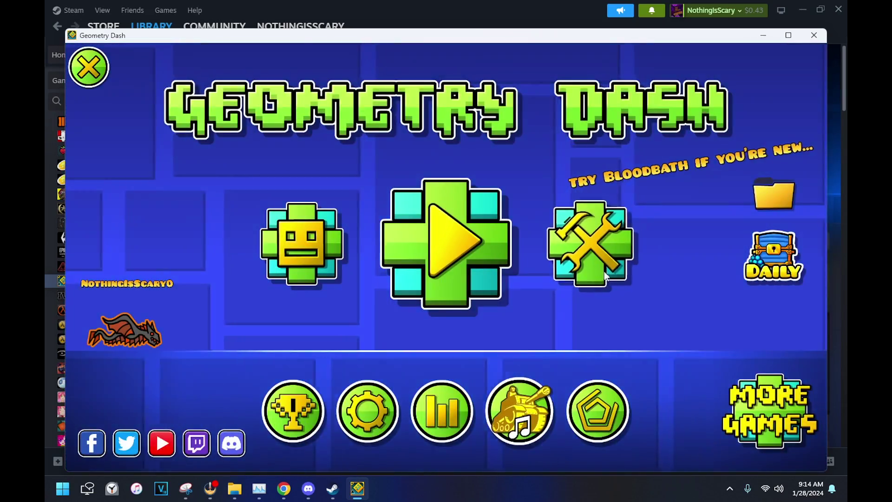
Step: Open Crimson Clutter from the saved levels and refresh its level page to load the GDDL tier
left_click(604, 271)
left_click(340, 152)
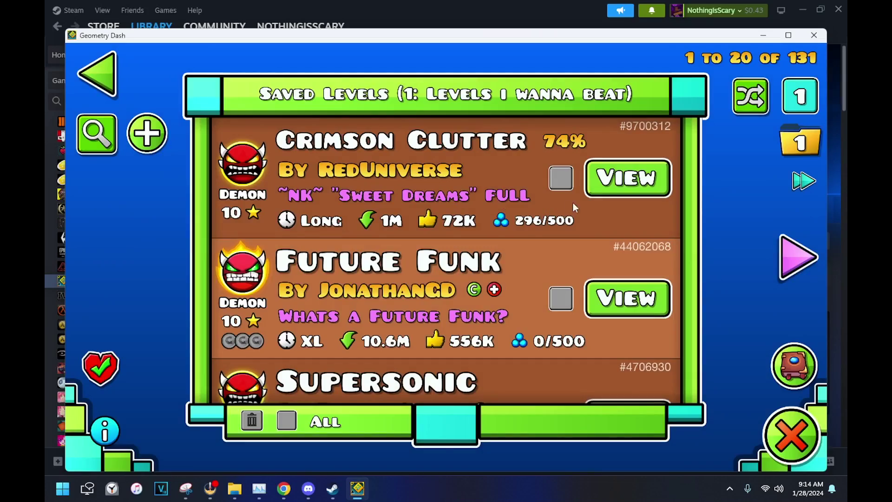
scroll(618, 195, "down", 1)
left_click(621, 187)
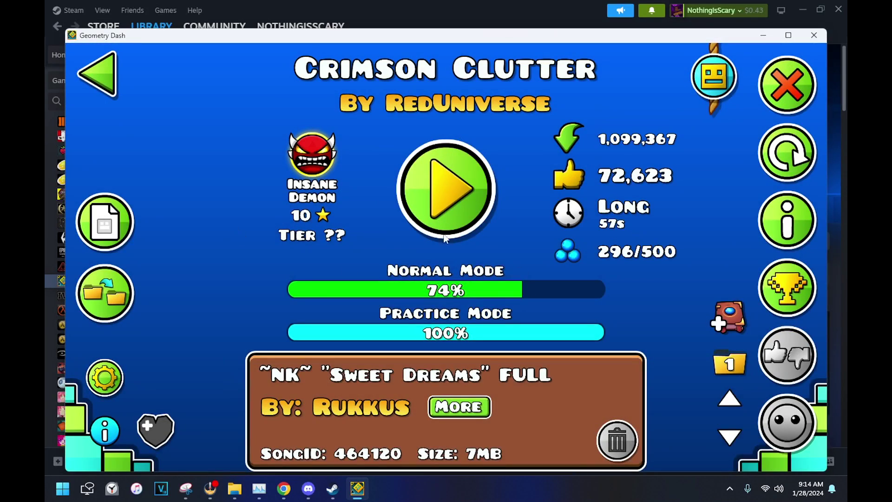
left_click(775, 177)
left_click(427, 330)
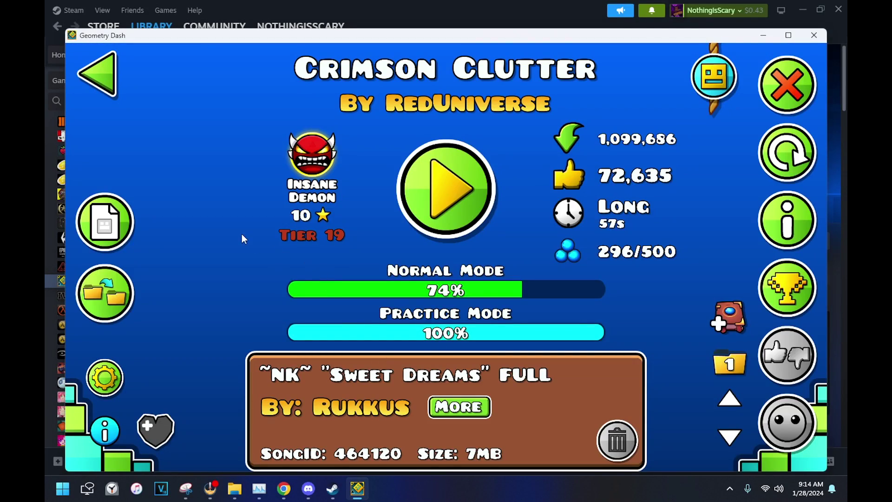
Step: Leave the Crimson Clutter level page and browse Geode's installed mods list
key("Escape")
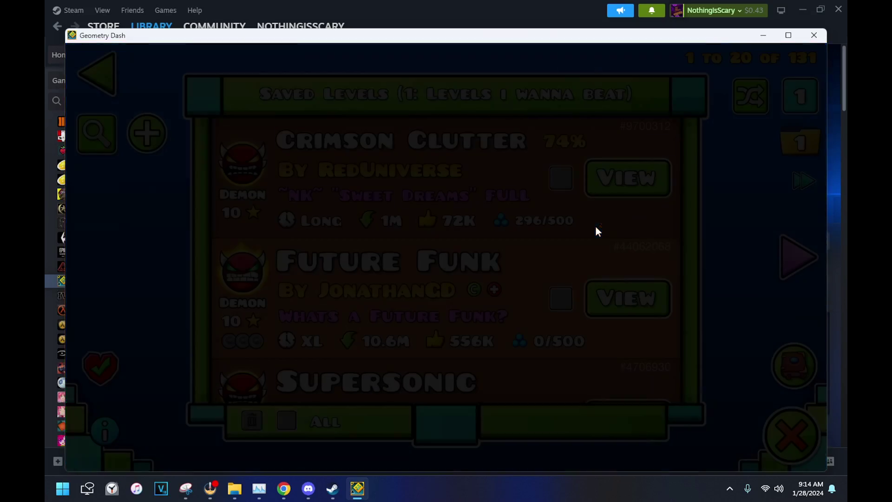
key("Escape")
key("Escape")
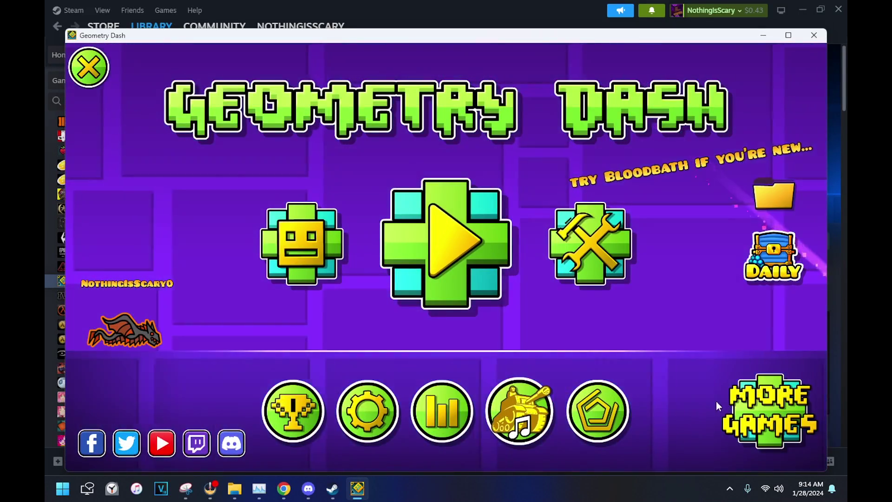
left_click(604, 402)
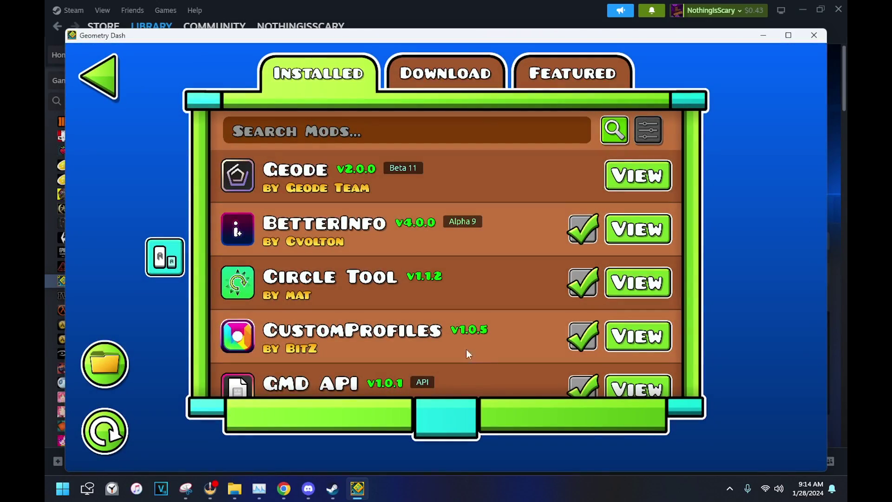
scroll(466, 349, "down", 6)
scroll(433, 301, "down", 6)
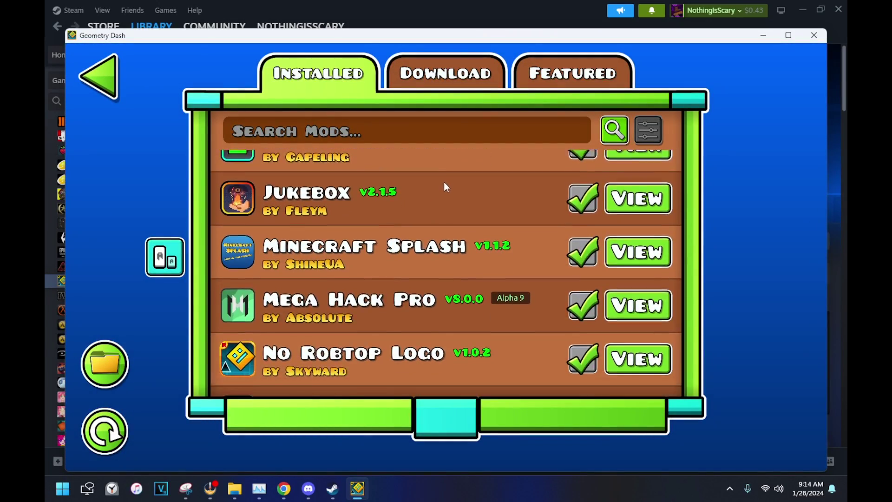
scroll(487, 301, "up", 8)
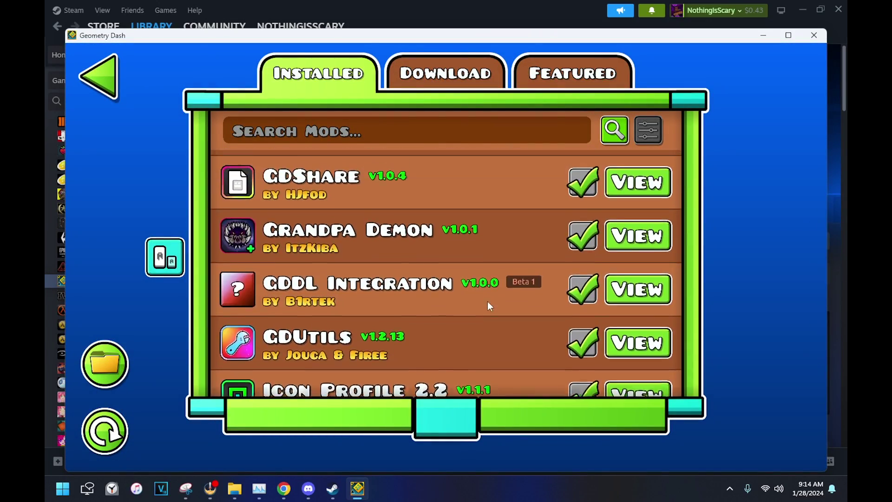
scroll(487, 339, "down", 1)
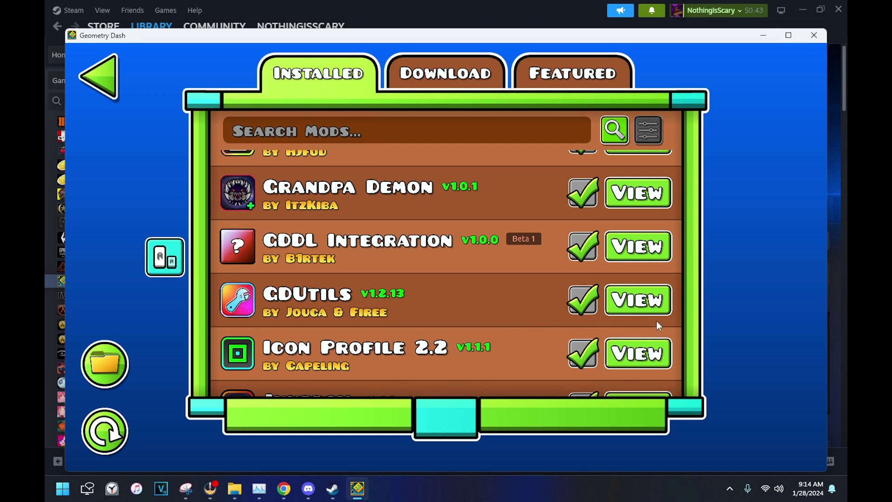
Step: Open GDUtils' details page from the installed mods and read its description down to the credits
left_click(649, 310)
scroll(428, 228, "down", 20)
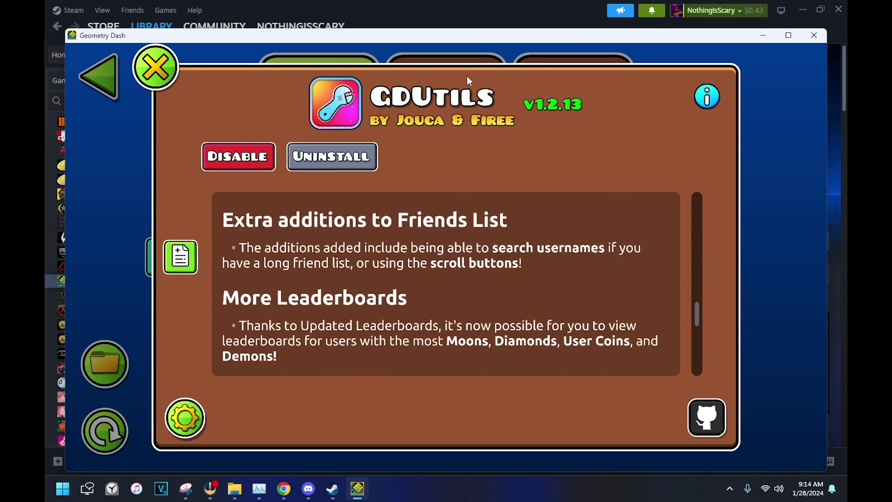
scroll(433, 288, "up", 1)
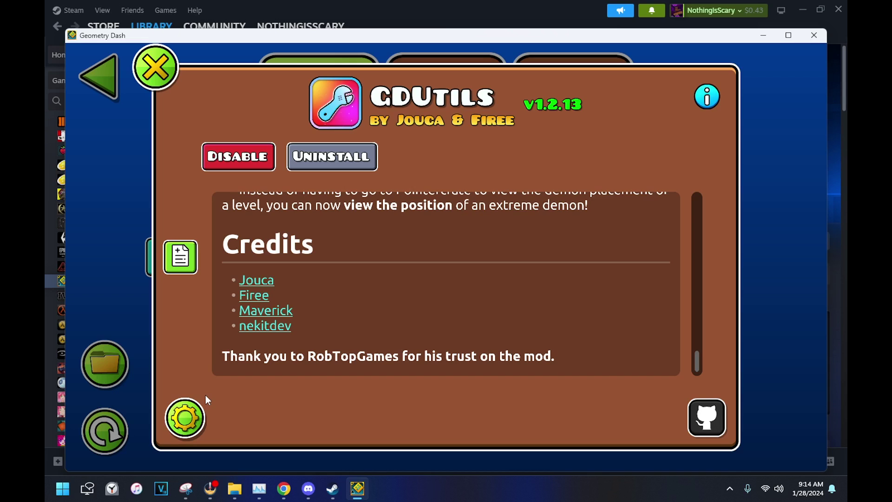
Step: Open GDUtils' settings and examine its notification, placement, appearance, Spotify and miscellaneous options
left_click(186, 417)
scroll(483, 175, "down", 10)
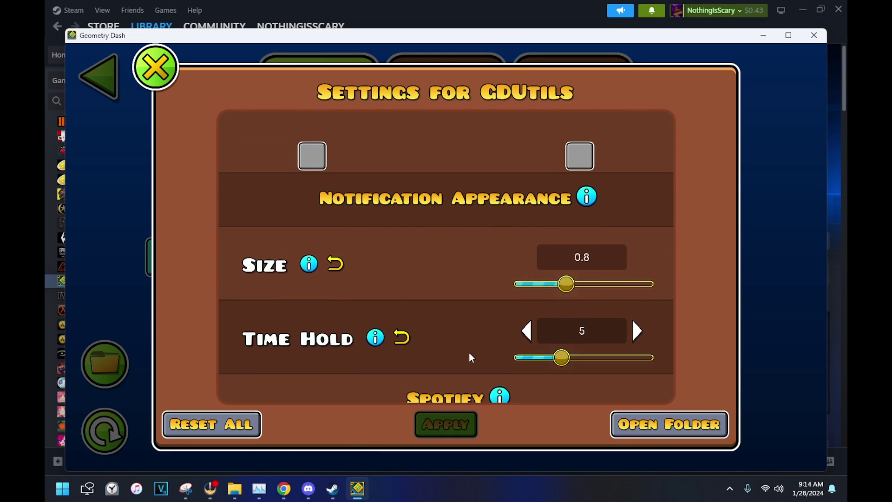
scroll(470, 356, "down", 10)
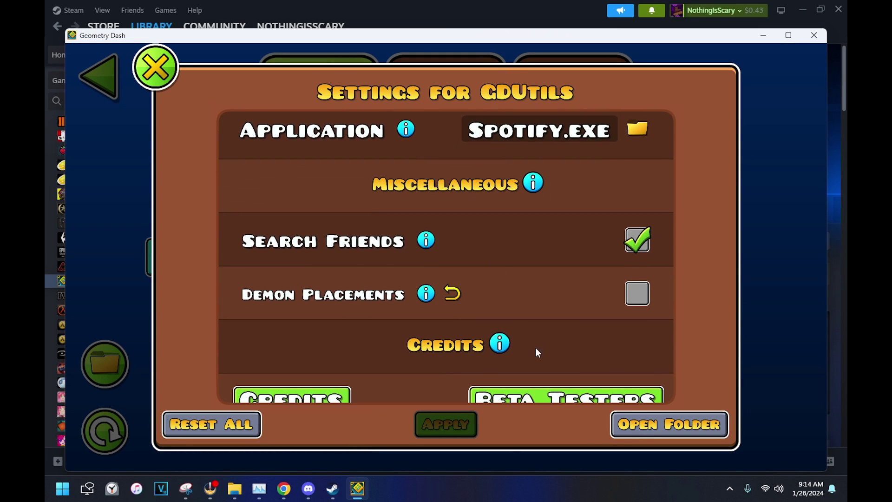
scroll(538, 352, "up", 15)
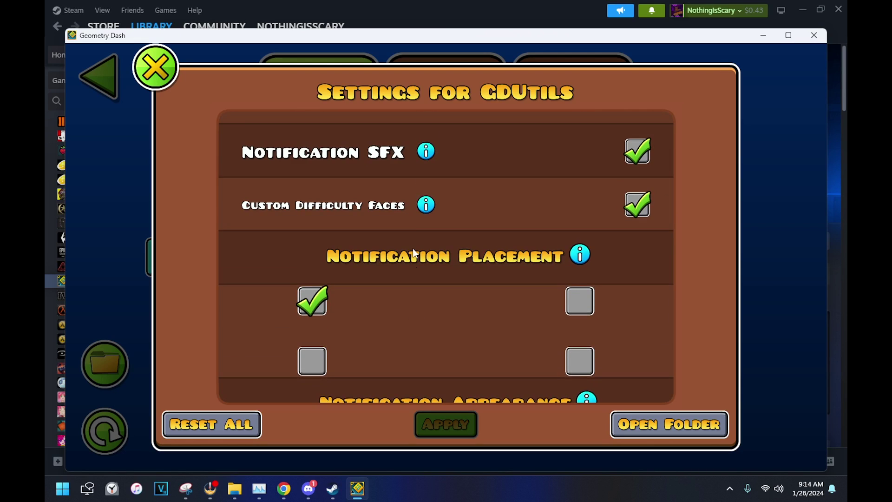
scroll(413, 250, "up", 3)
scroll(494, 284, "up", 4)
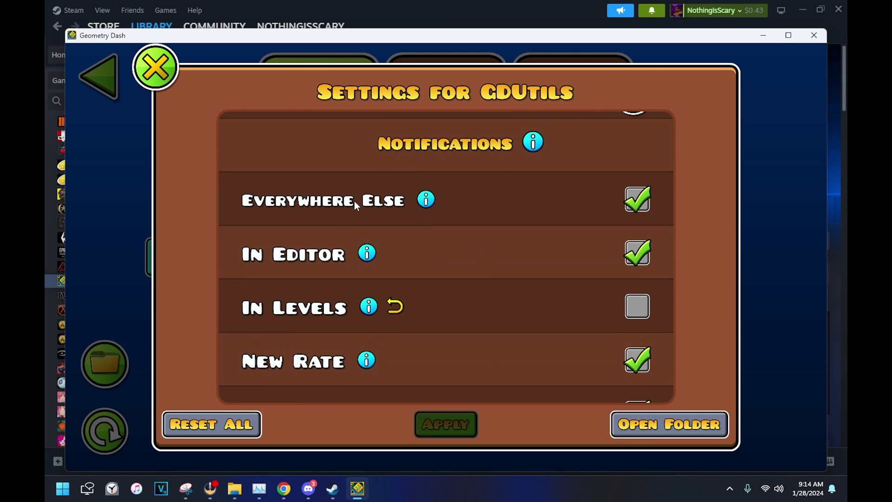
scroll(638, 303, "down", 1)
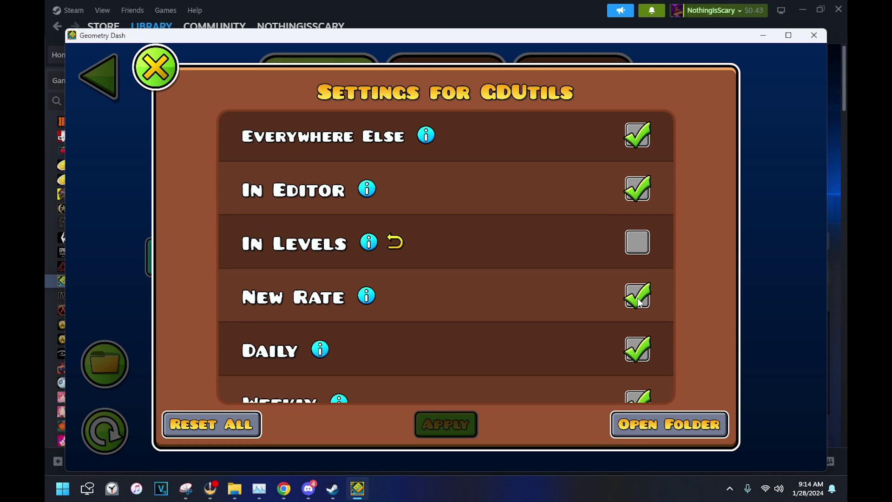
scroll(614, 197, "down", 3)
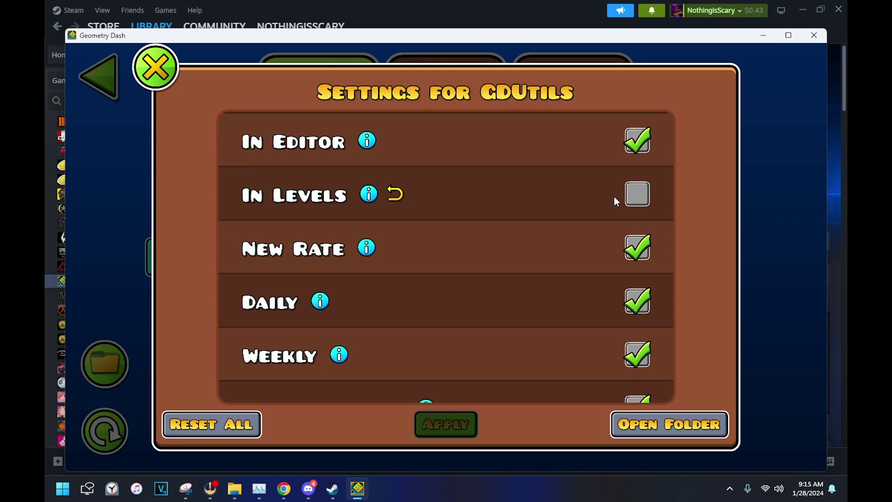
scroll(528, 325, "down", 5)
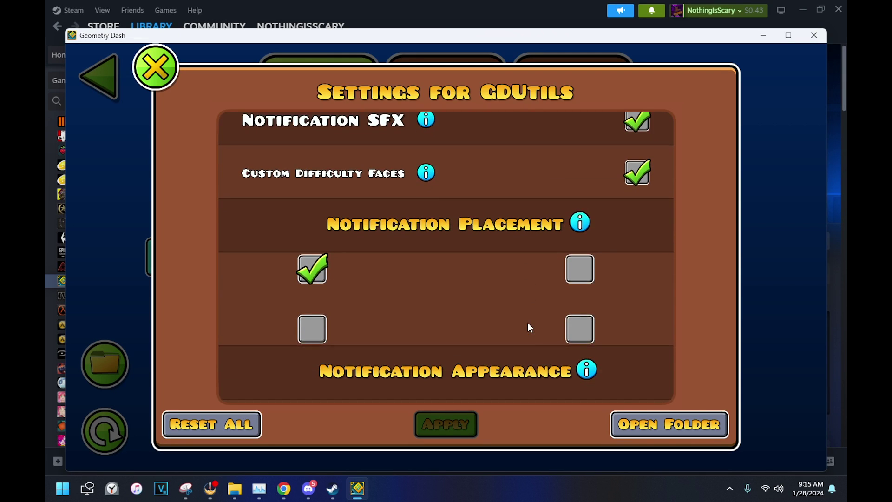
scroll(527, 327, "up", 2)
scroll(528, 327, "down", 4)
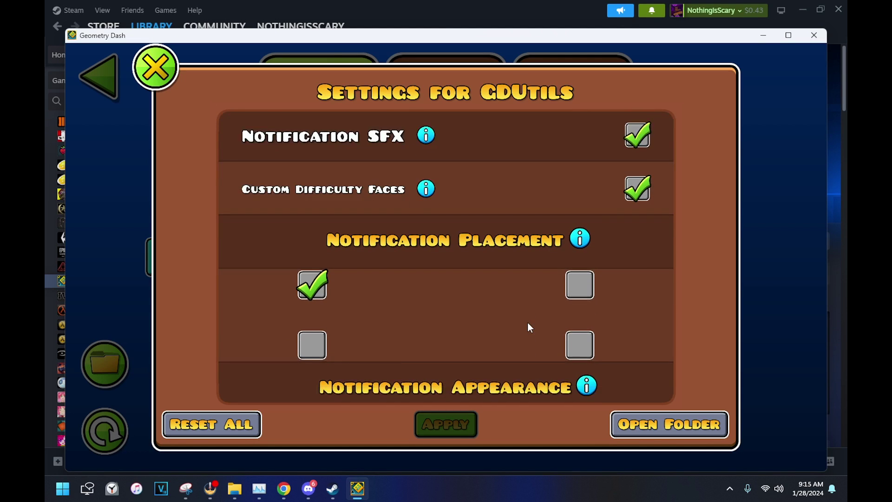
scroll(485, 302, "down", 6)
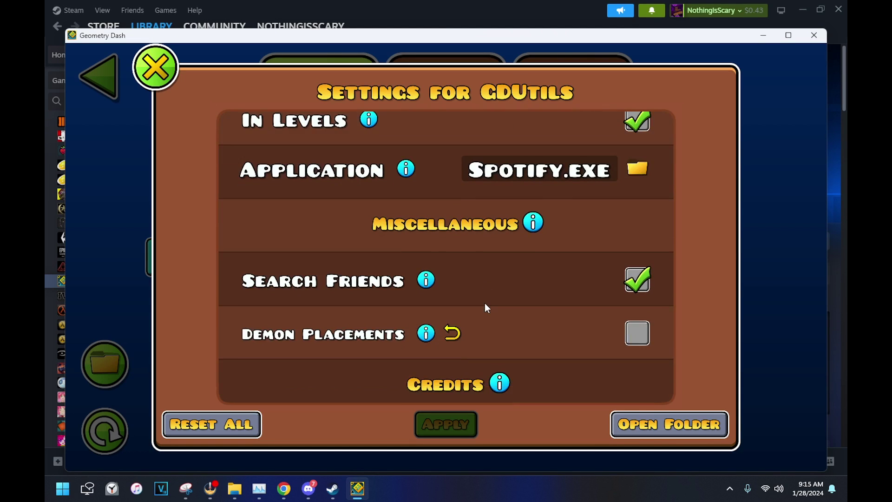
scroll(484, 303, "up", 4)
scroll(485, 303, "up", 7)
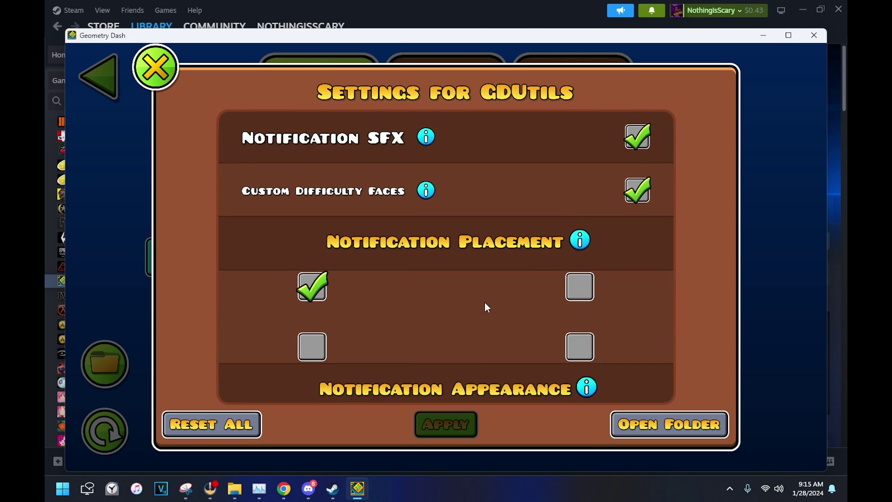
scroll(484, 303, "up", 5)
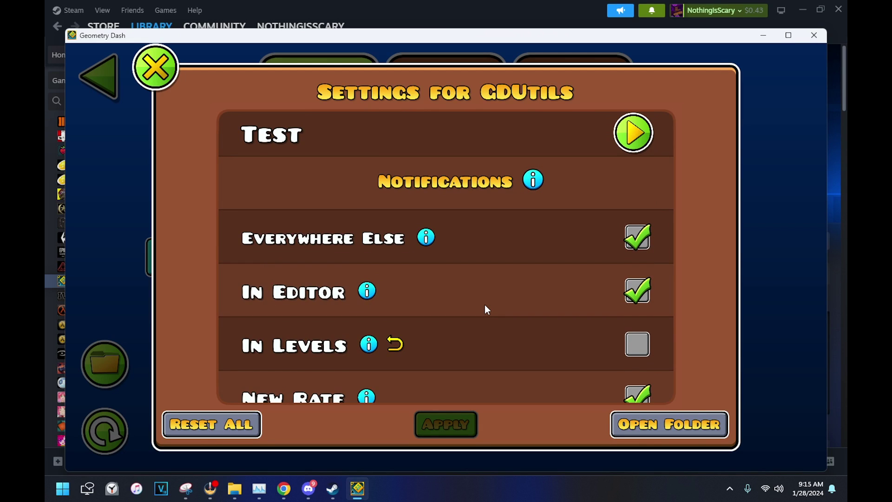
Step: Trigger a test notification from GDUtils' settings and return to the beginning of the installed mods list
left_click(635, 135)
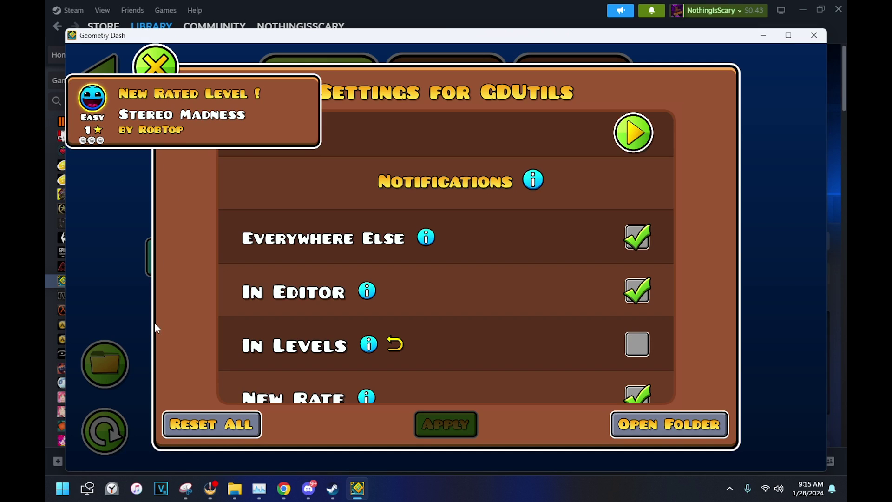
left_click(167, 57)
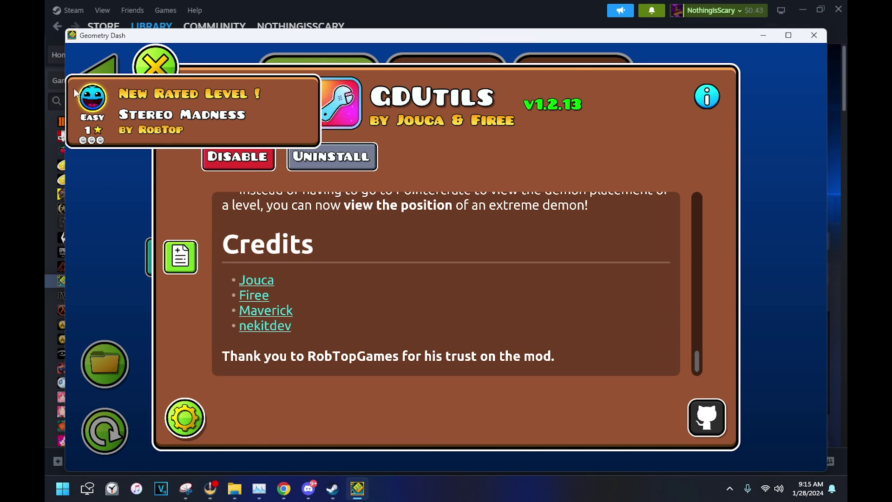
left_click(148, 70)
scroll(389, 267, "up", 6)
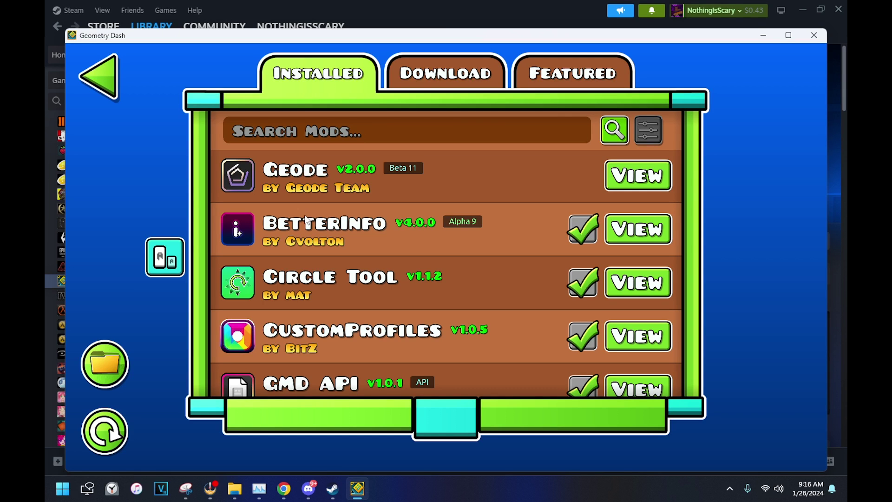
Step: Switch to Chrome and view the platform download options on the Install Geode page
left_click(284, 489)
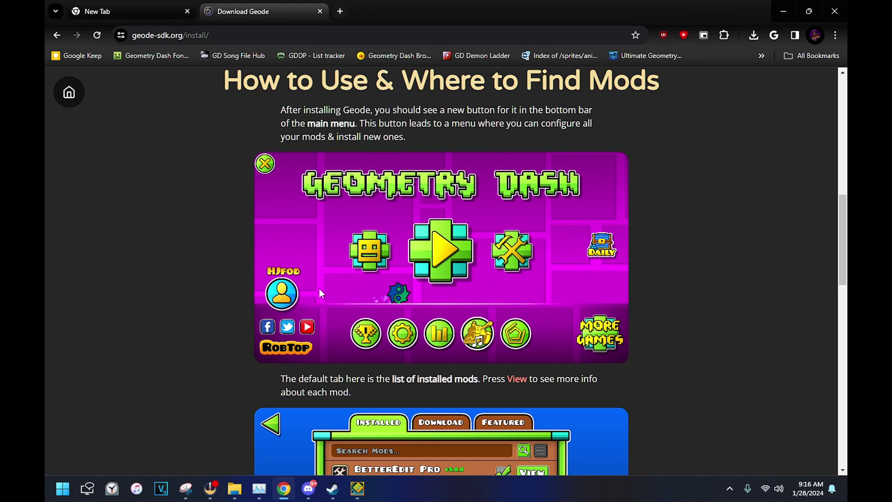
scroll(346, 296, "up", 10)
scroll(440, 200, "down", 5)
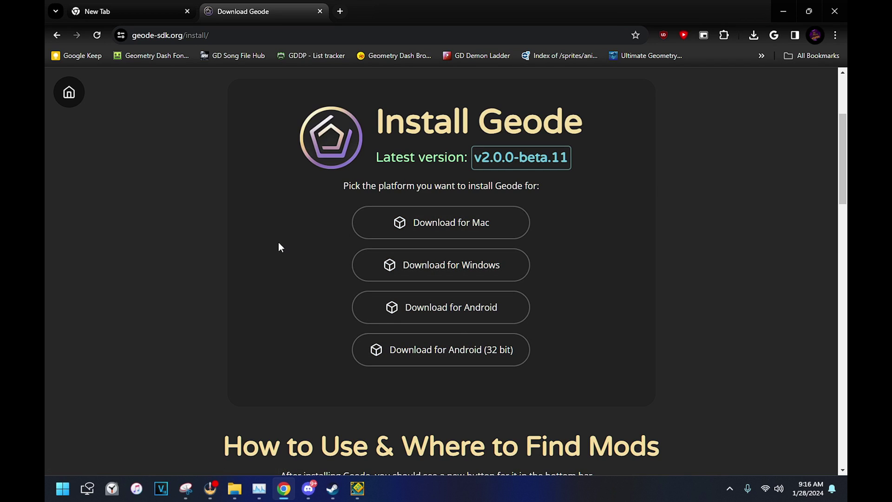
Step: Switch back to Geometry Dash and leave Geode's mods list for the main menu
left_click(357, 488)
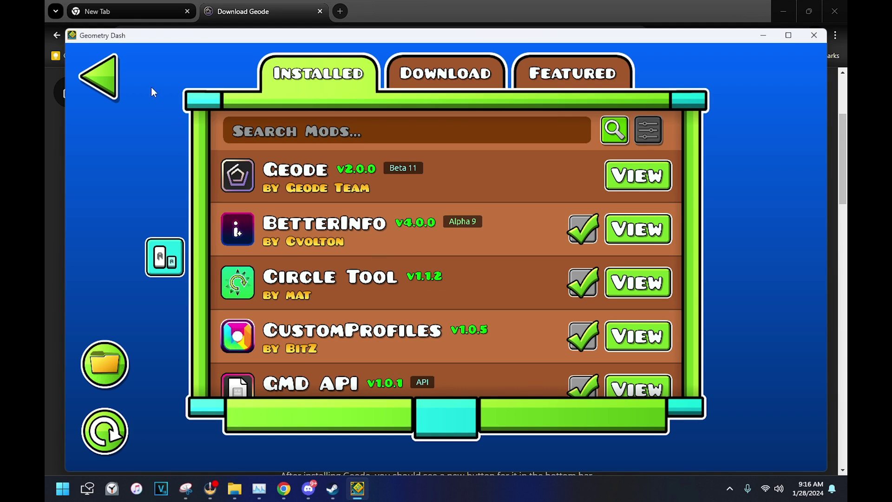
left_click(99, 77)
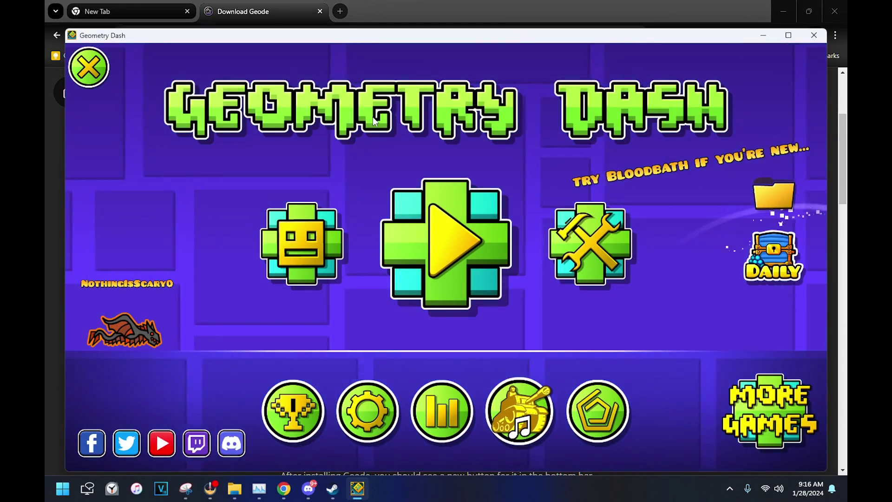